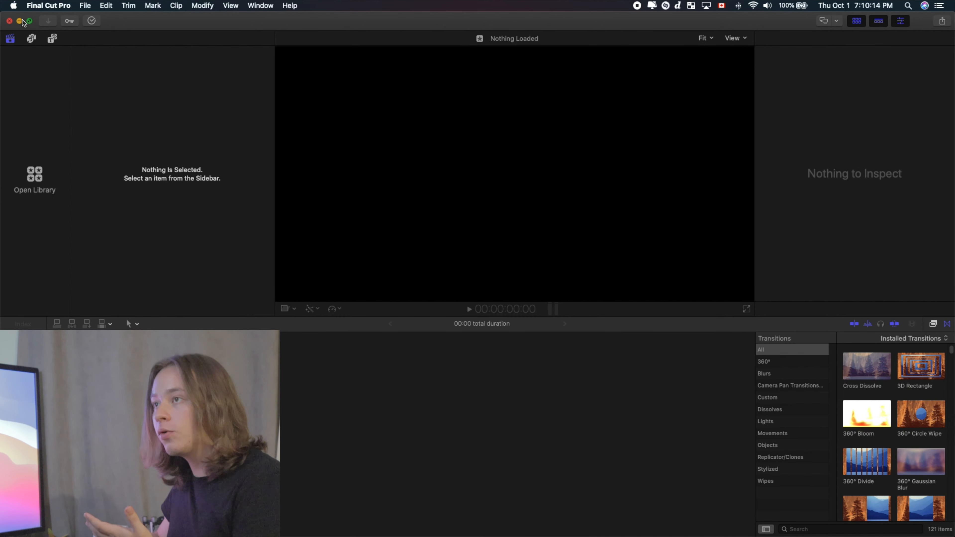
# Minimize the editor and open the HOUSE VIDEO folder on the desktop to review its footage and music files.
pyautogui.click(20, 21)
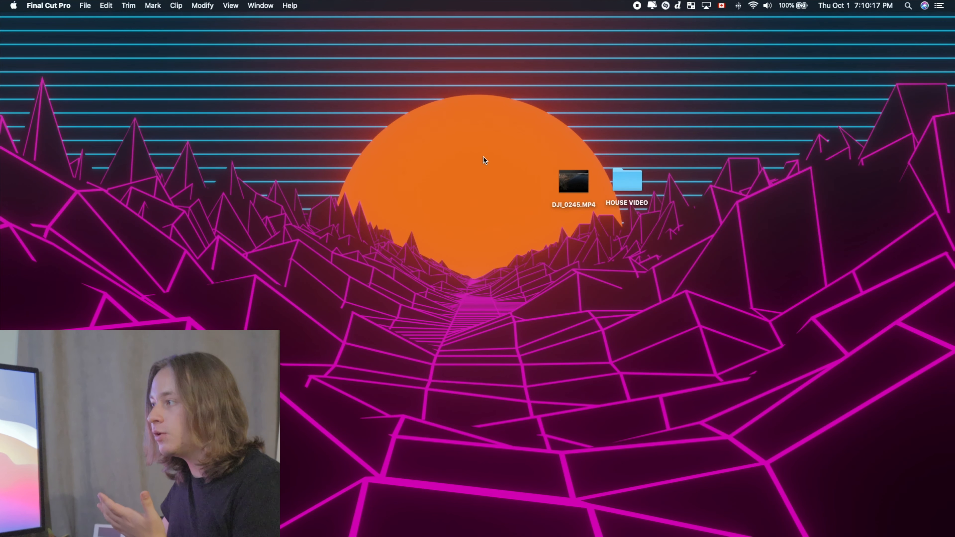
pyautogui.click(622, 178)
pyautogui.doubleClick(623, 178)
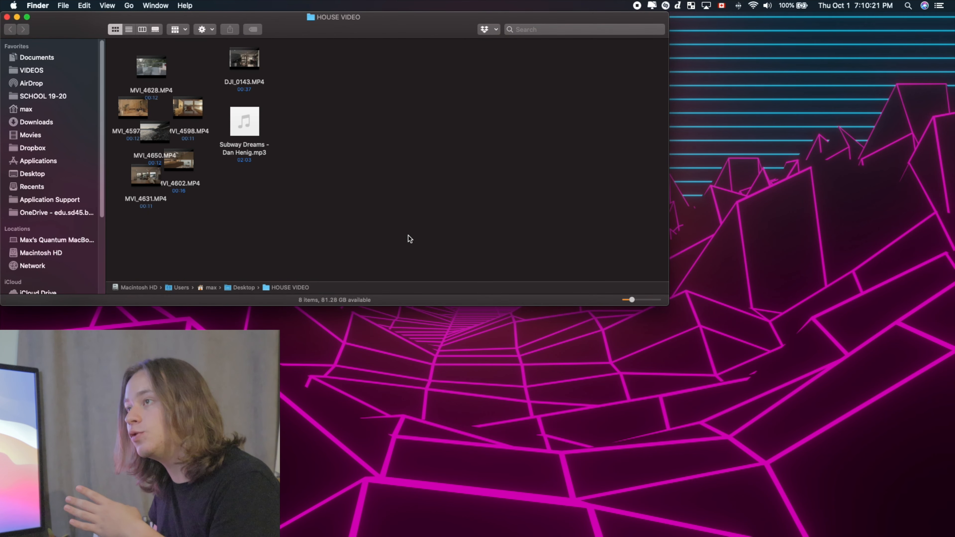
pyautogui.moveTo(408, 235); pyautogui.dragTo(110, 42)
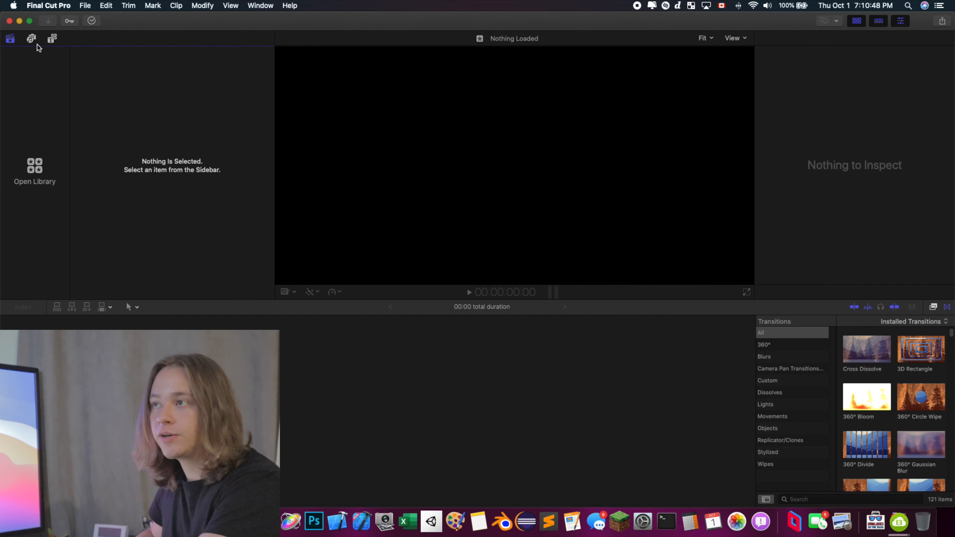
# Look through the iTunes music and the titles and generators, return to the libraries, and show the installed effects.
pyautogui.click(32, 39)
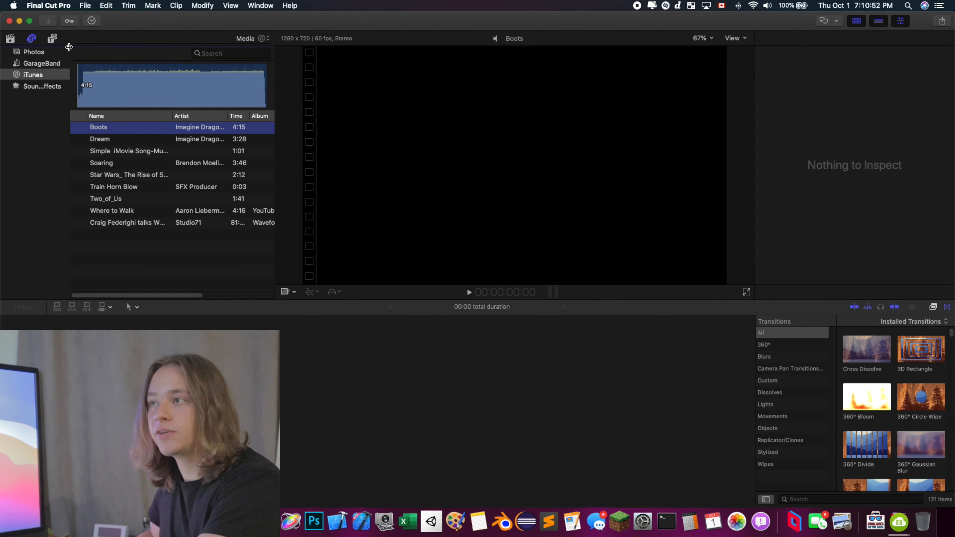
pyautogui.click(53, 40)
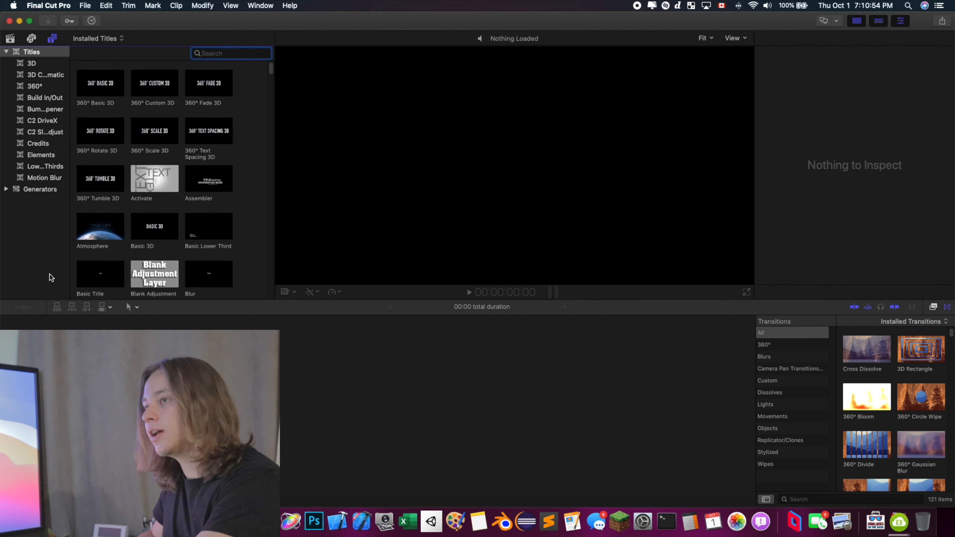
pyautogui.click(34, 188)
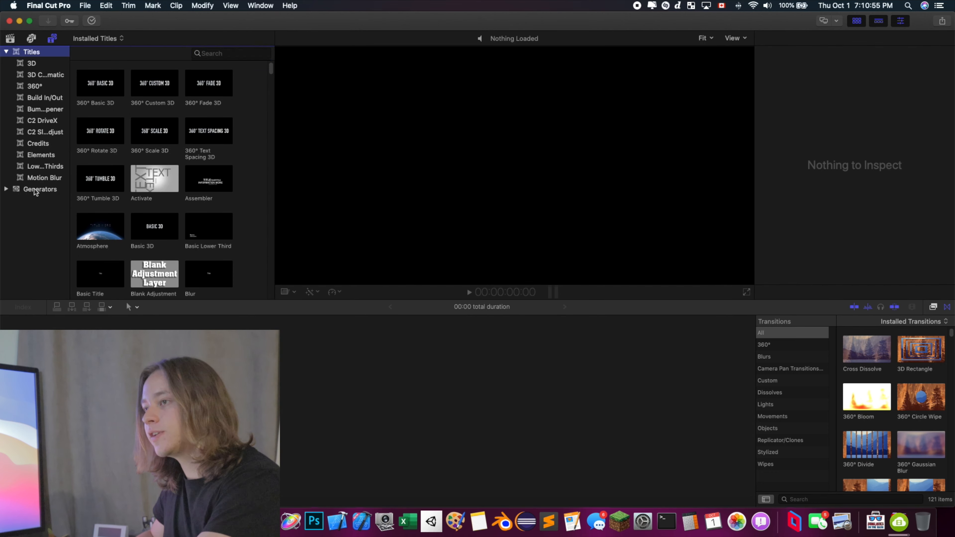
pyautogui.click(26, 52)
pyautogui.click(11, 39)
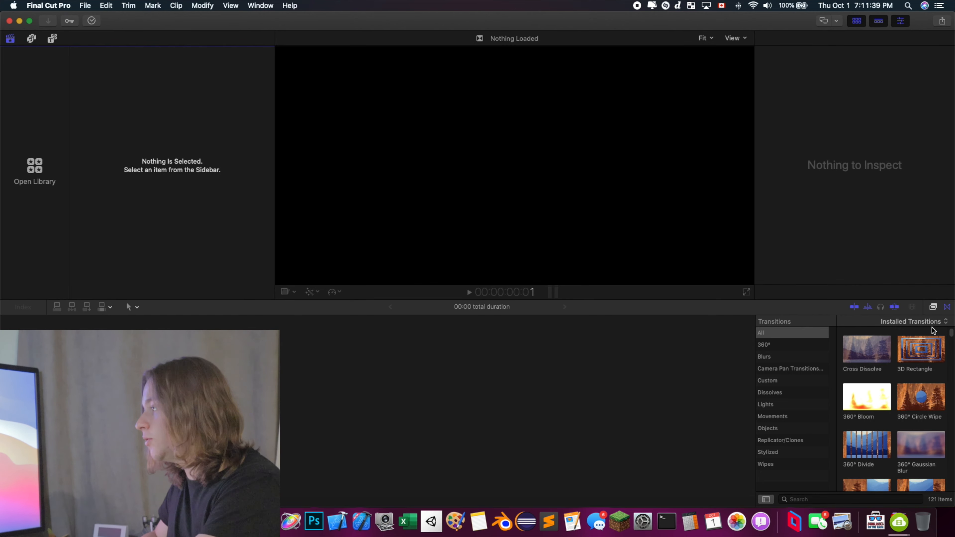
pyautogui.click(932, 307)
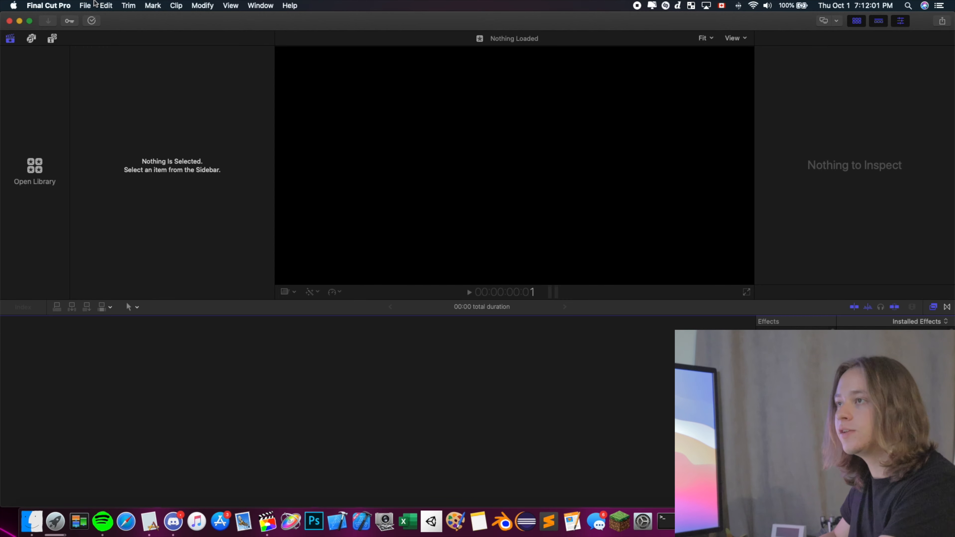
# Create a new library named House Video 2 in the Movies folder.
pyautogui.click(85, 3)
pyautogui.moveTo(94, 20)
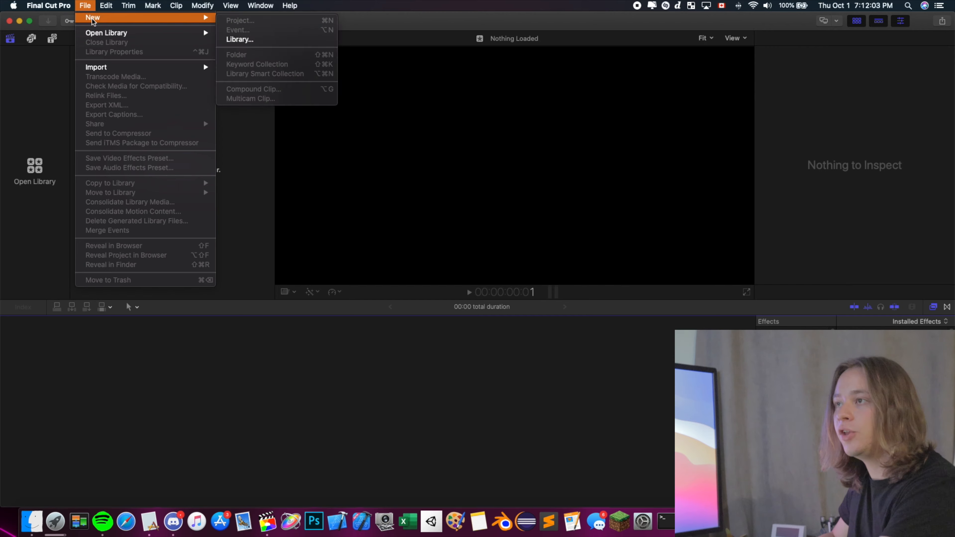
pyautogui.click(256, 39)
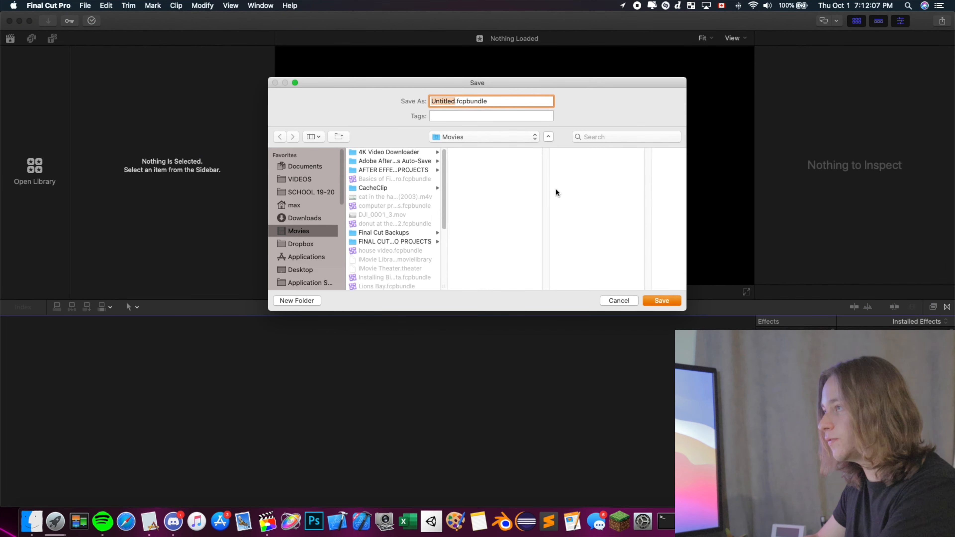
pyautogui.write('House Video')
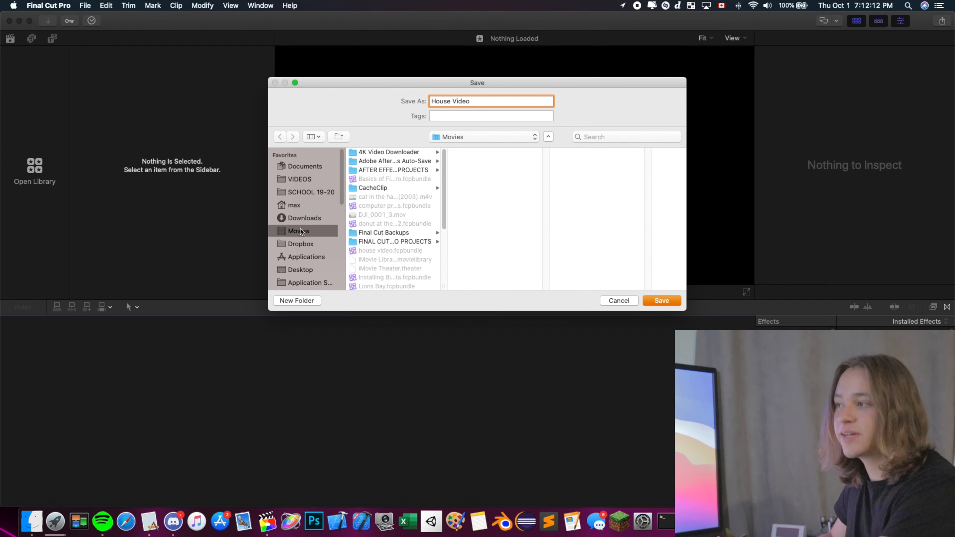
pyautogui.click(662, 300)
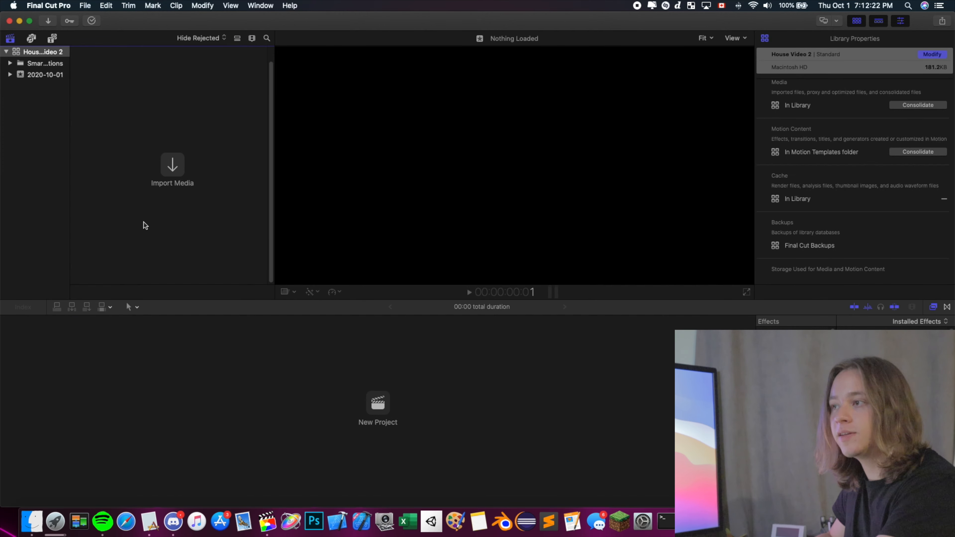
# Import the HOUSE VIDEO folder from the Desktop into event 2020-10-01, copying files to the library, and look over the imported clips.
pyautogui.click(172, 165)
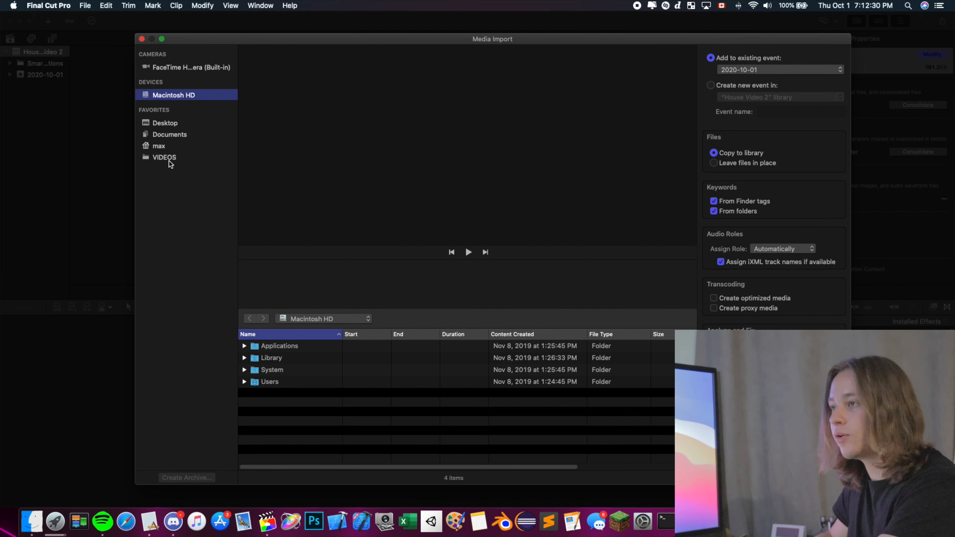
pyautogui.click(165, 124)
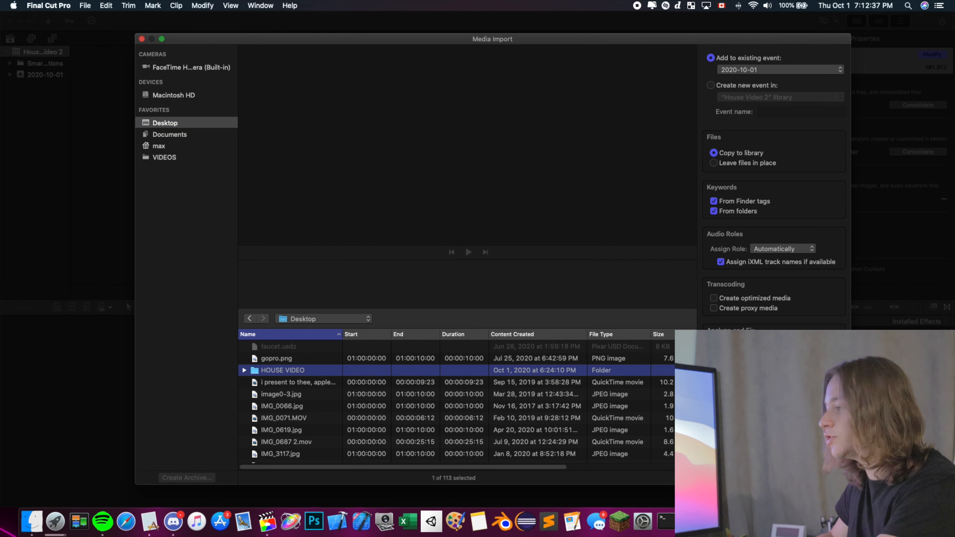
pyautogui.click(816, 478)
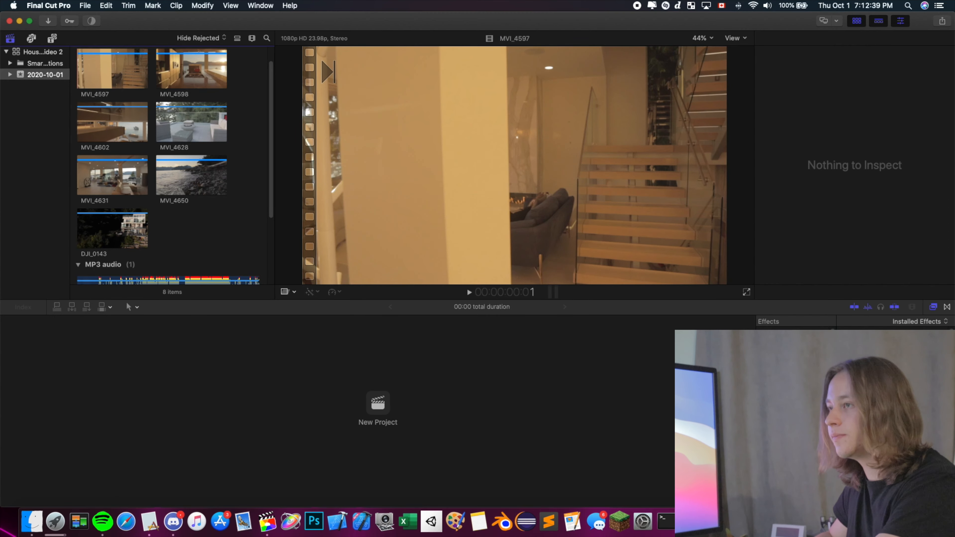
pyautogui.scroll(-5, 169, 180)
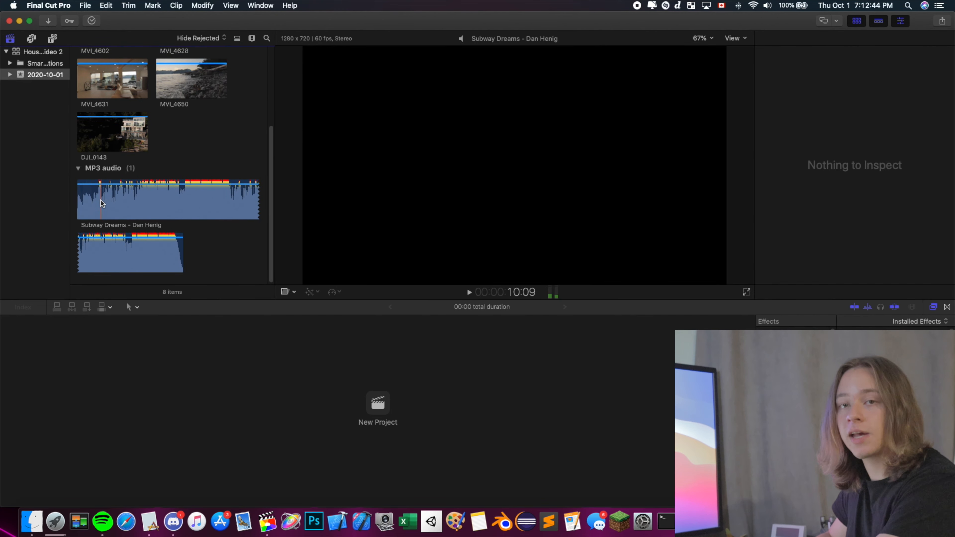
pyautogui.scroll(5, 158, 129)
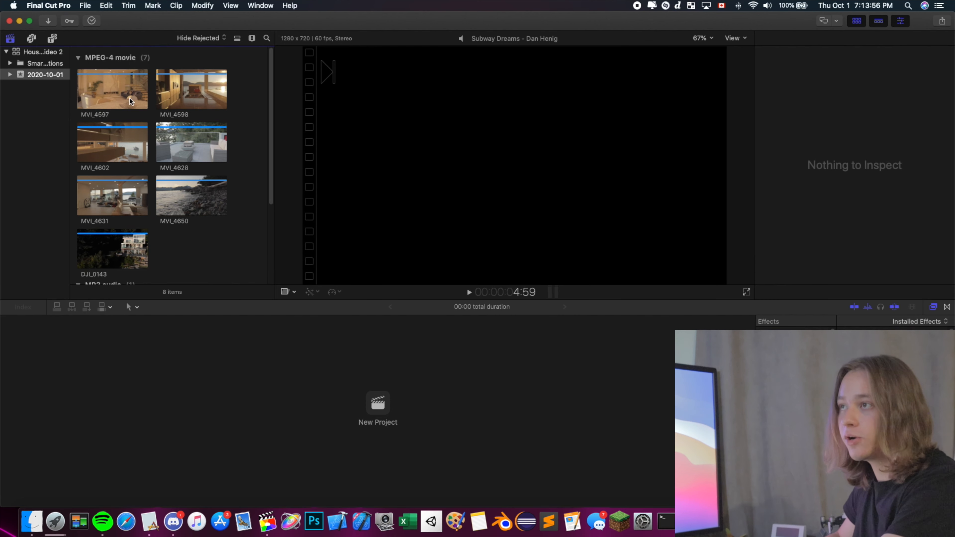
# Create a project named House video 2 in event 2020-10-01 with custom settings: 1080p HD, 1920x1080, 23.98p, Apple ProRes 422 LT, stereo 48kHz.
pyautogui.click(86, 6)
pyautogui.moveTo(90, 18)
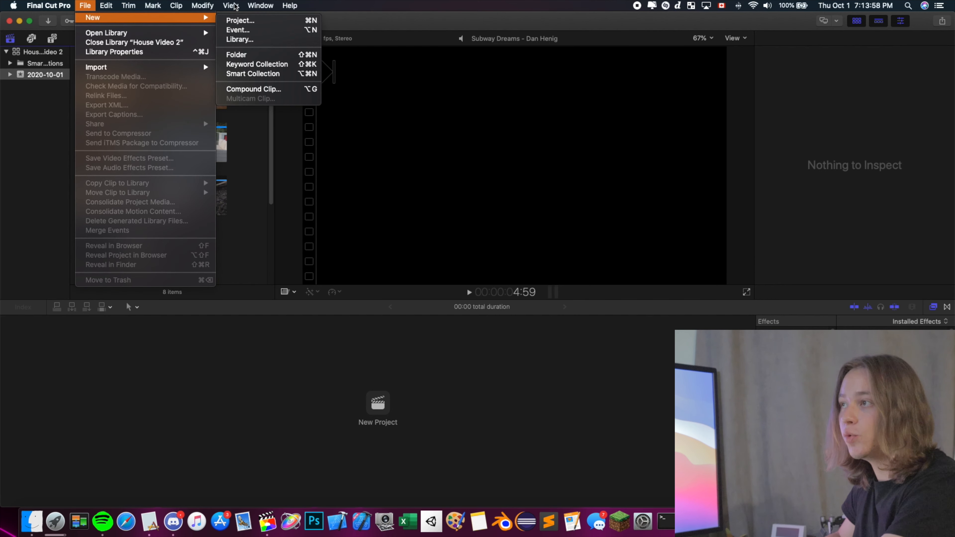
pyautogui.click(250, 22)
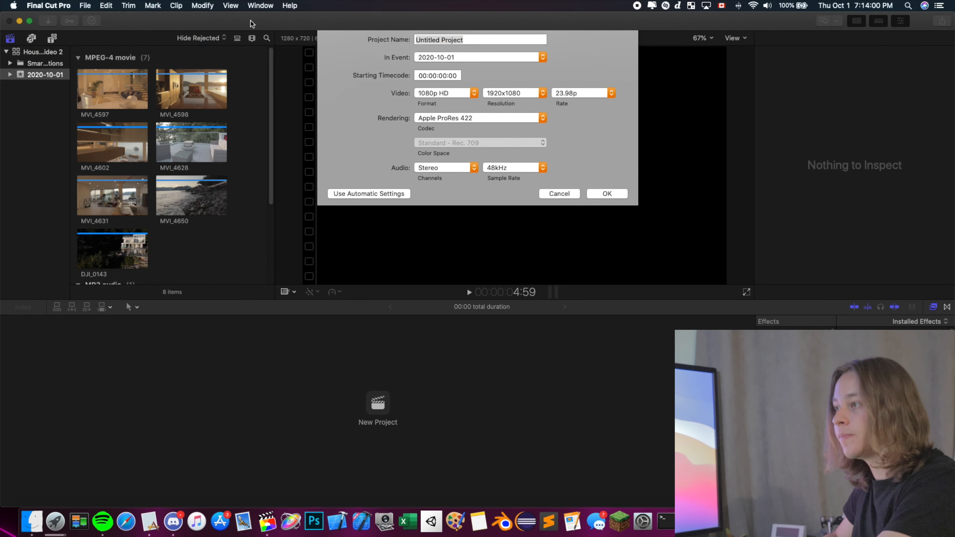
pyautogui.click(343, 196)
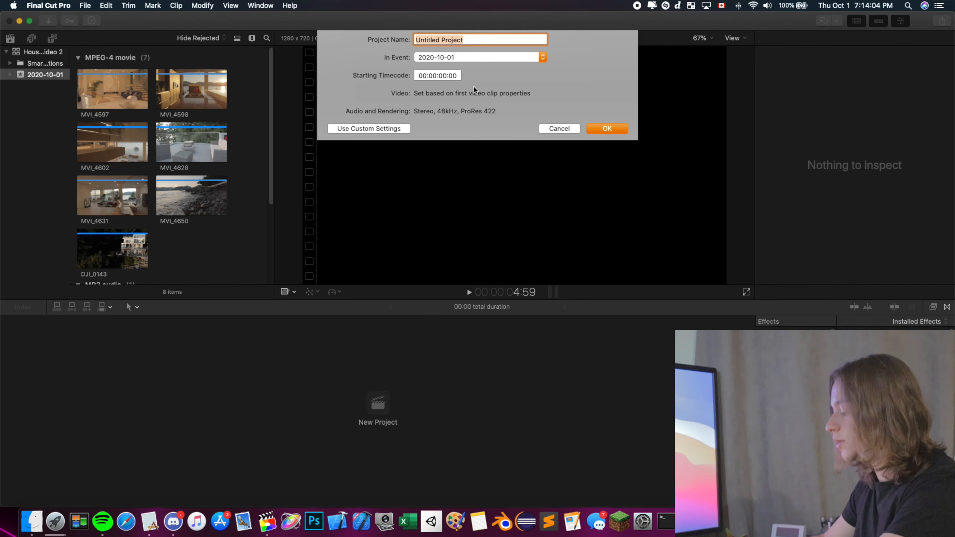
pyautogui.write('House video 2')
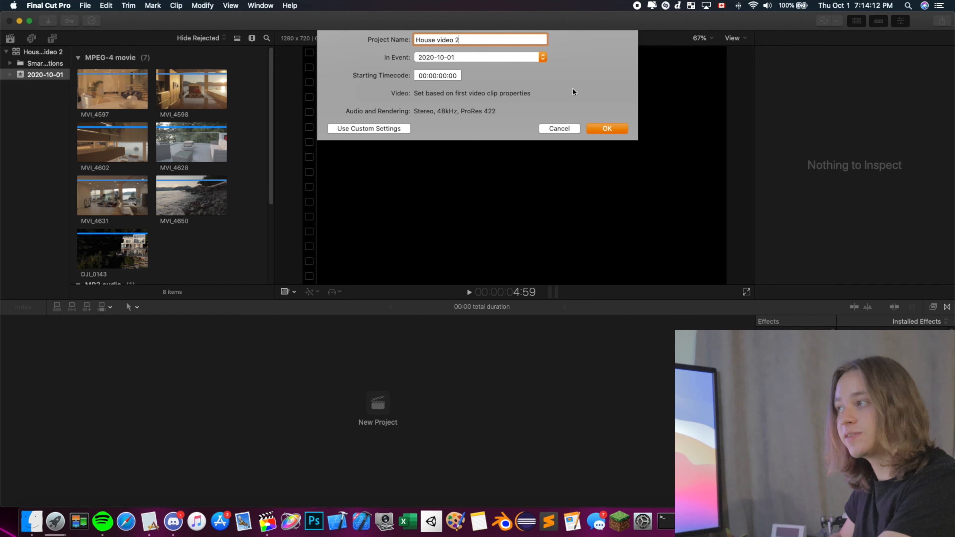
pyautogui.click(398, 128)
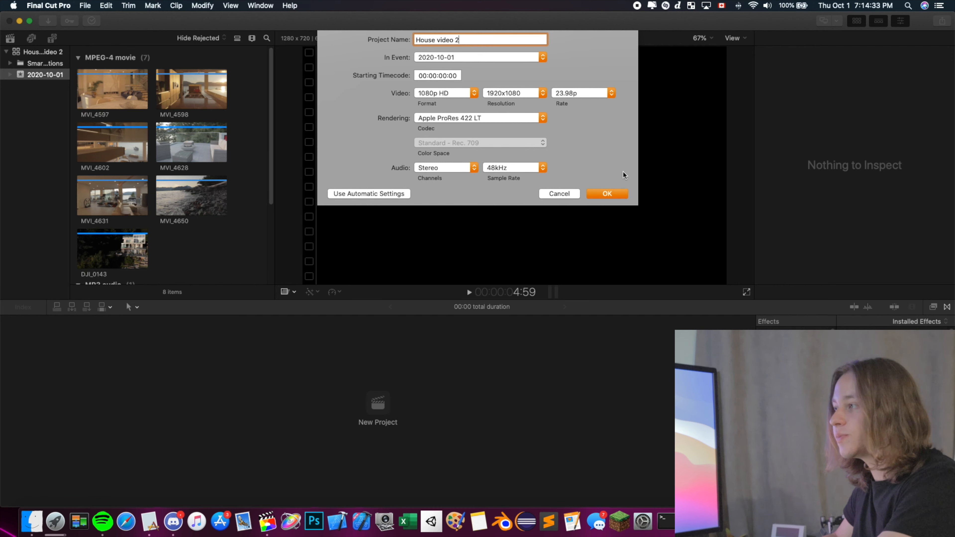
pyautogui.click(615, 192)
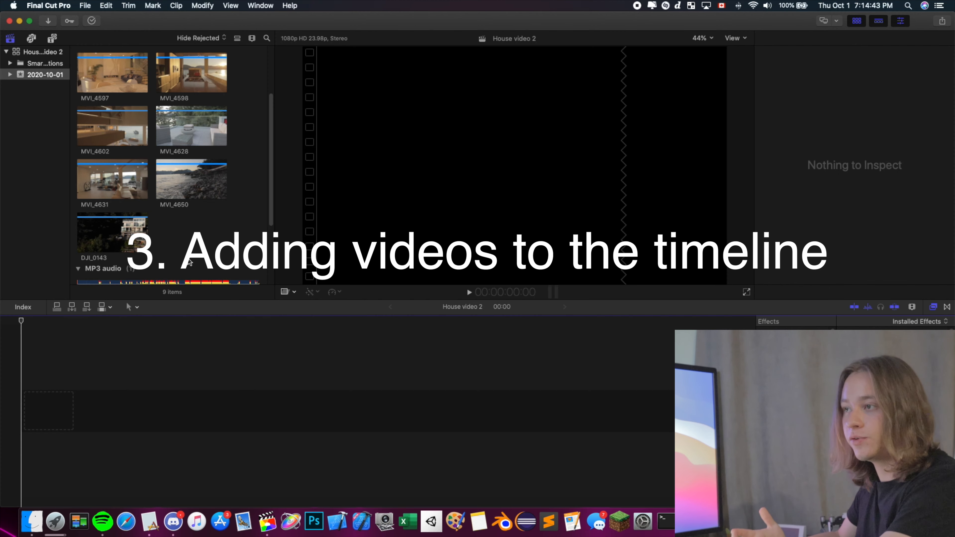
# Add clip MVI_4650 to the empty timeline, followed by a range of about 12 seconds from the middle of DJI_0143.
pyautogui.click(184, 191)
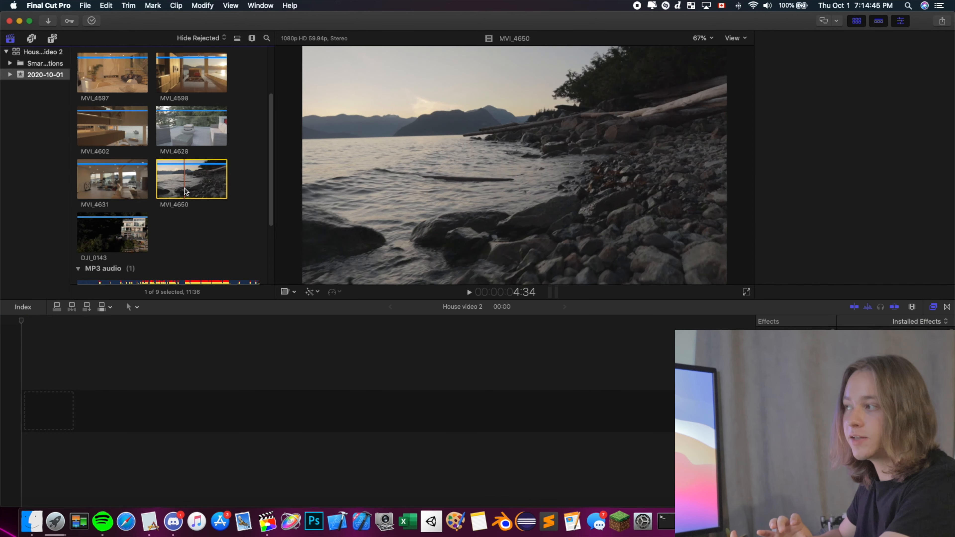
pyautogui.moveTo(185, 191); pyautogui.dragTo(216, 431)
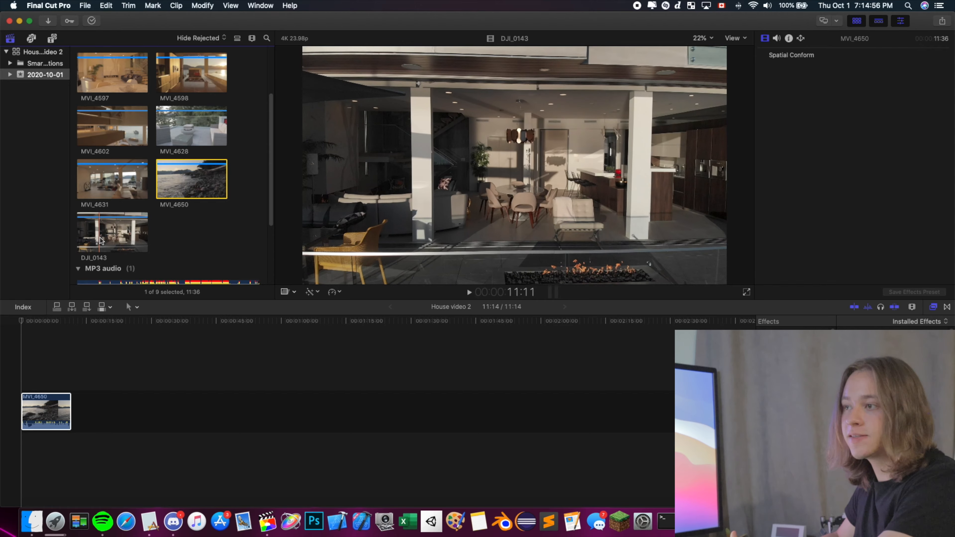
pyautogui.moveTo(100, 237); pyautogui.dragTo(104, 237)
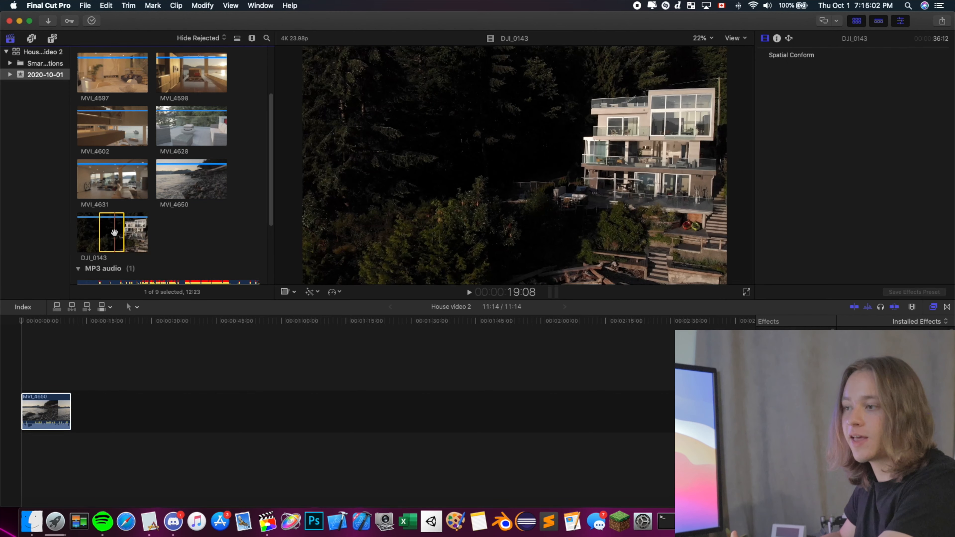
pyautogui.moveTo(115, 233); pyautogui.dragTo(113, 414)
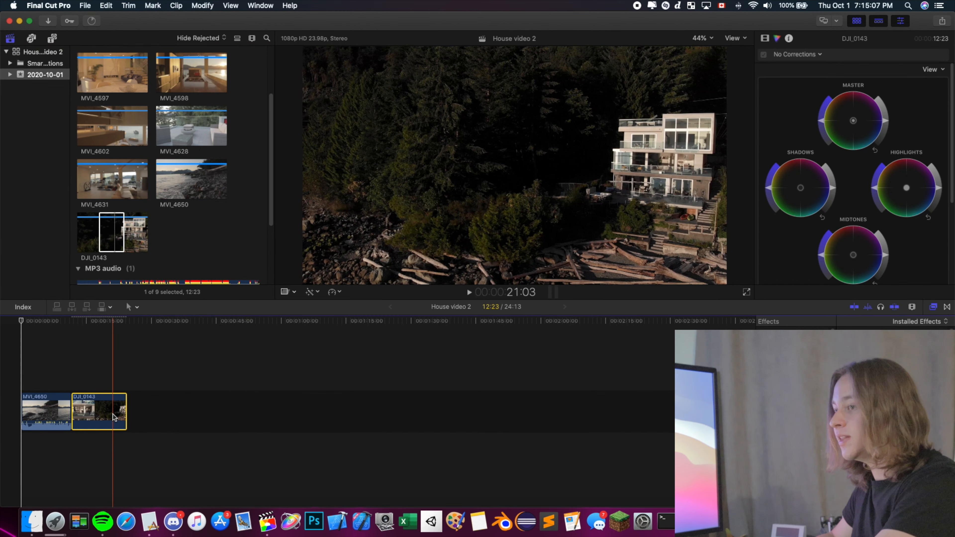
# Add the DJI_0245.MP4 video from the desktop directly to the timeline after the DJI_0143 clip.
pyautogui.scroll(4, 213, 158)
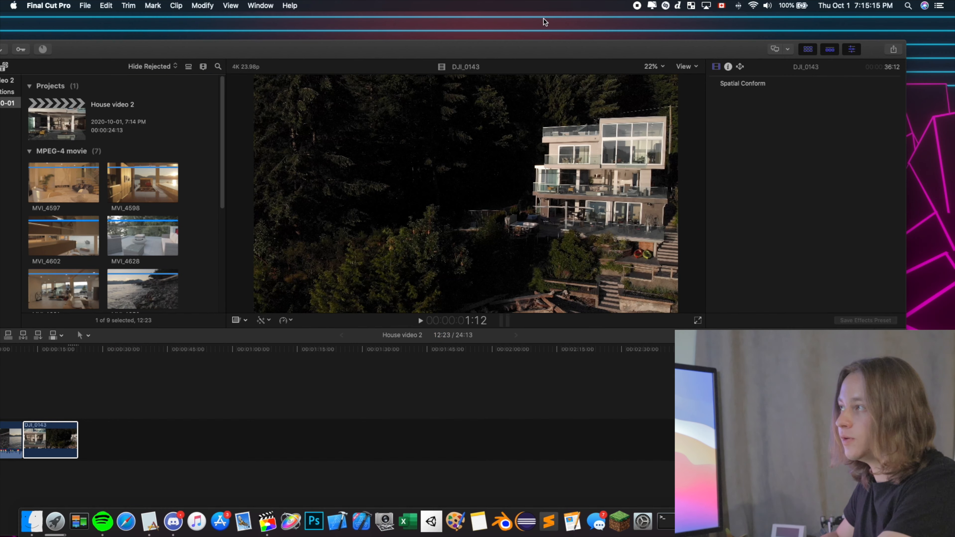
pyautogui.moveTo(647, 58); pyautogui.dragTo(279, 34)
pyautogui.click(569, 181)
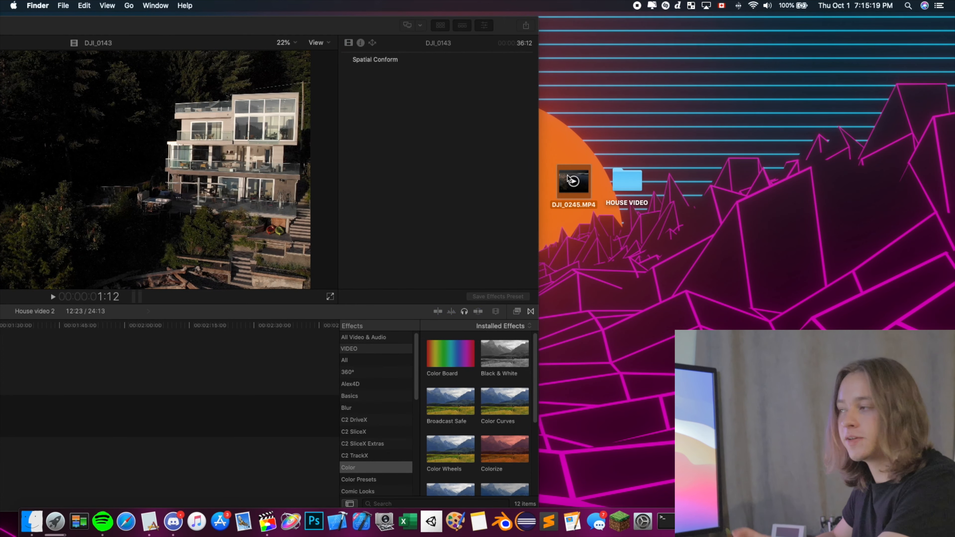
pyautogui.moveTo(569, 180); pyautogui.dragTo(162, 429)
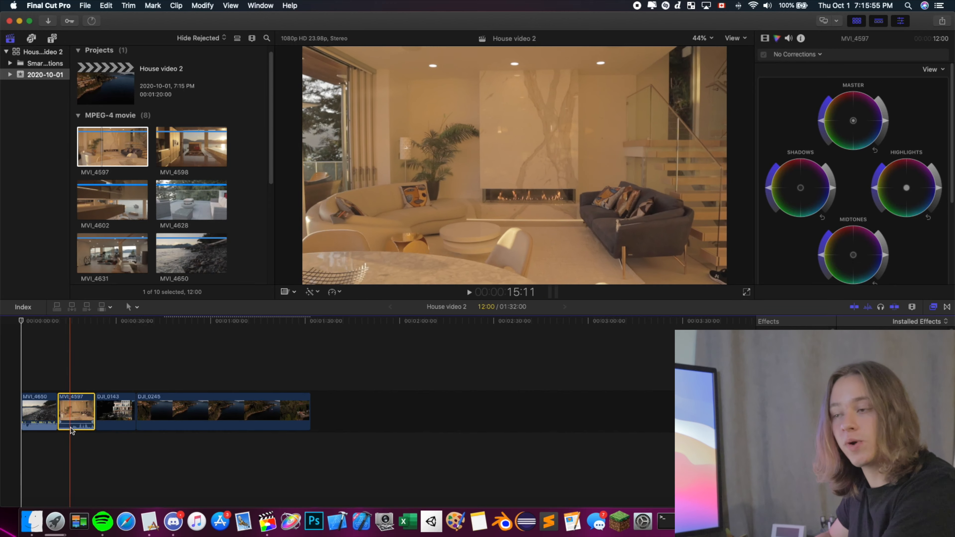
# Lower the audio volume of the MVI_4597 clip in the timeline.
pyautogui.press('super+=')
pyautogui.press('super+=')
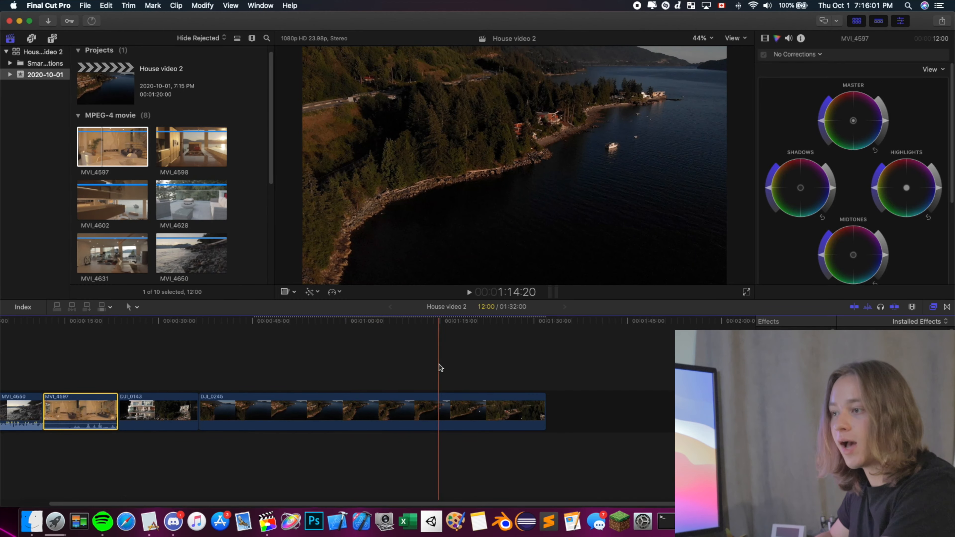
pyautogui.hscroll(-5, 439, 364)
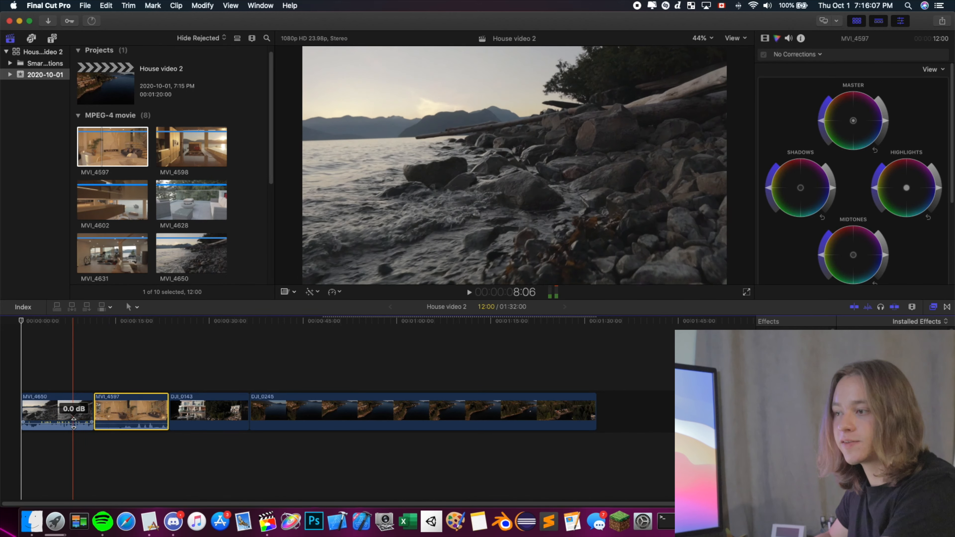
pyautogui.moveTo(112, 424)
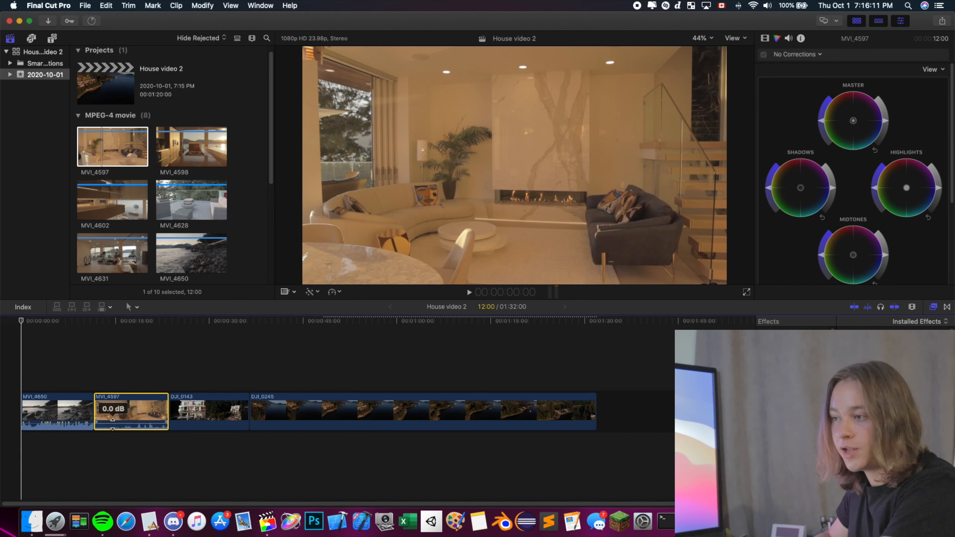
pyautogui.moveTo(112, 425); pyautogui.dragTo(112, 443)
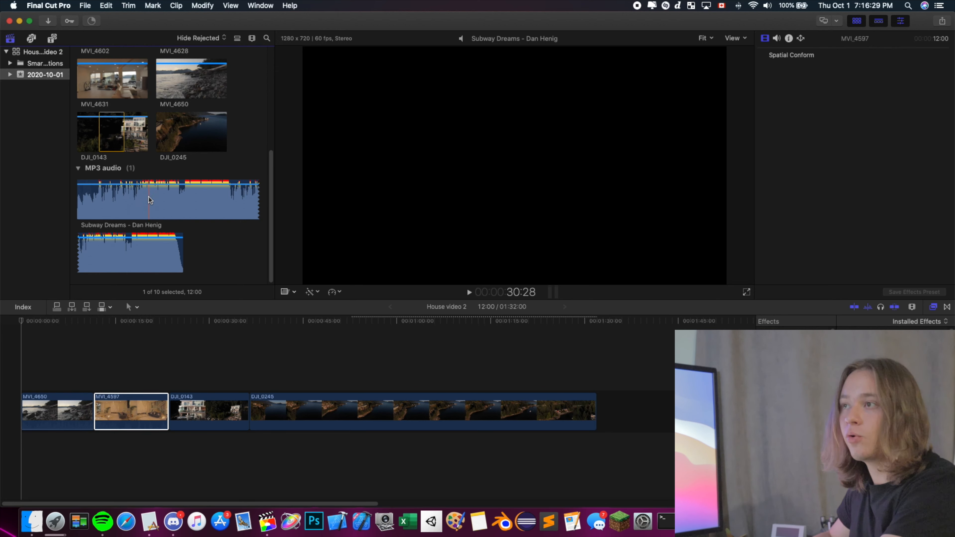
# Connect the Subway Dreams MP3 track beneath the clips at the start of the timeline and play it back briefly.
pyautogui.click(32, 39)
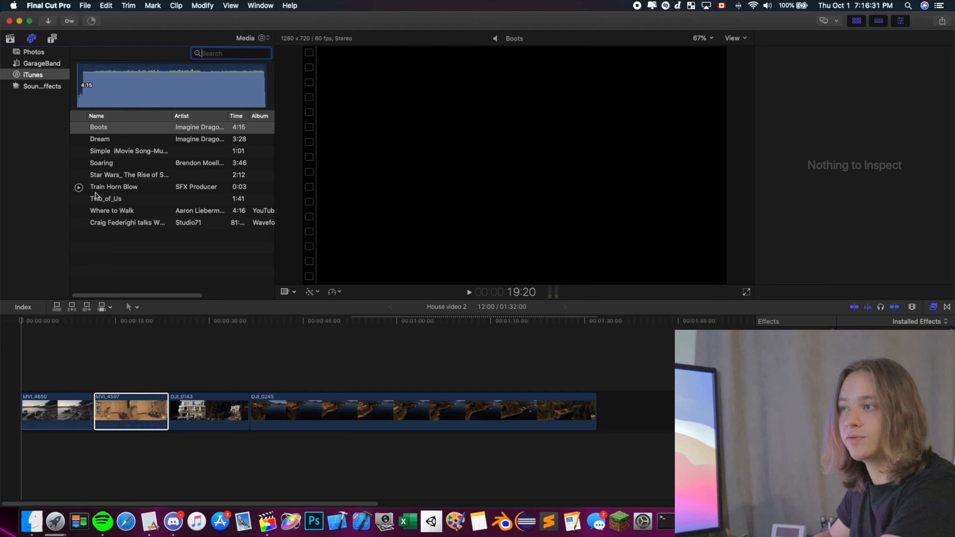
pyautogui.click(10, 38)
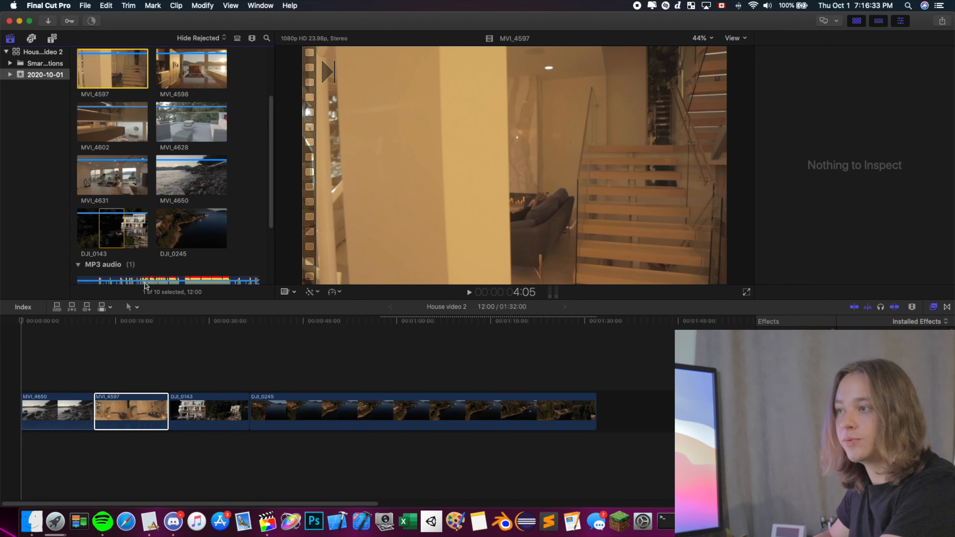
pyautogui.scroll(-5, 145, 263)
pyautogui.scroll(3, 135, 197)
pyautogui.click(135, 197)
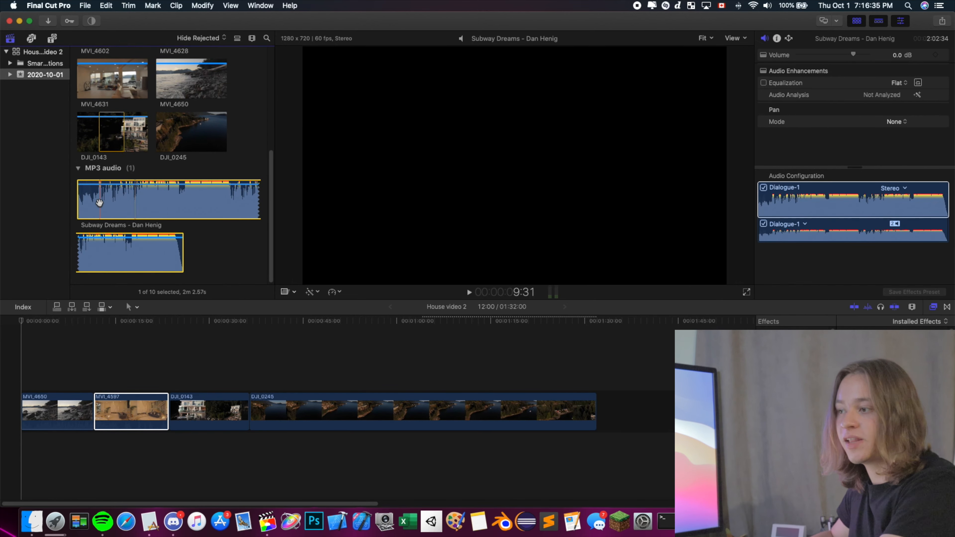
pyautogui.moveTo(245, 249); pyautogui.dragTo(7, 472)
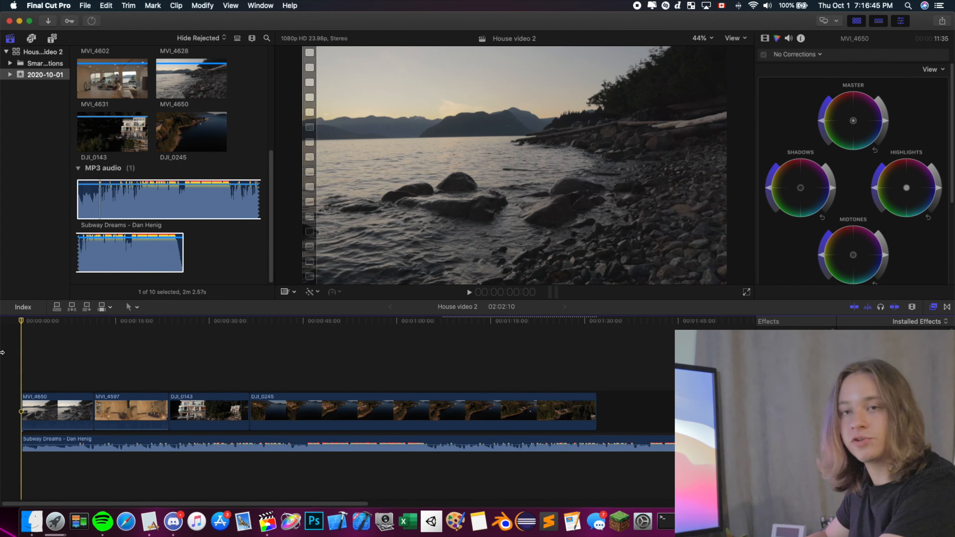
pyautogui.press('space')
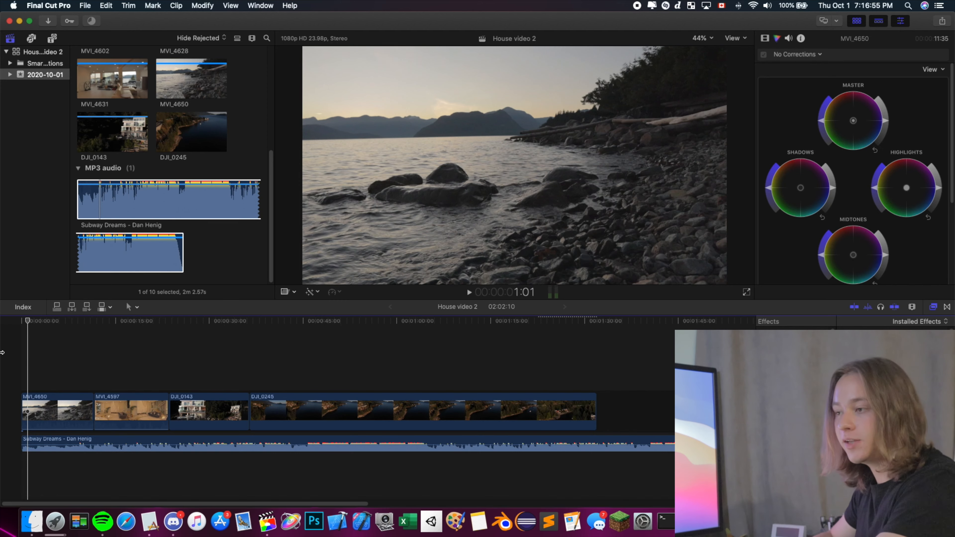
# Try shortening the DJI_0245 clip in the timeline by trimming its end and its start.
pyautogui.click(231, 405)
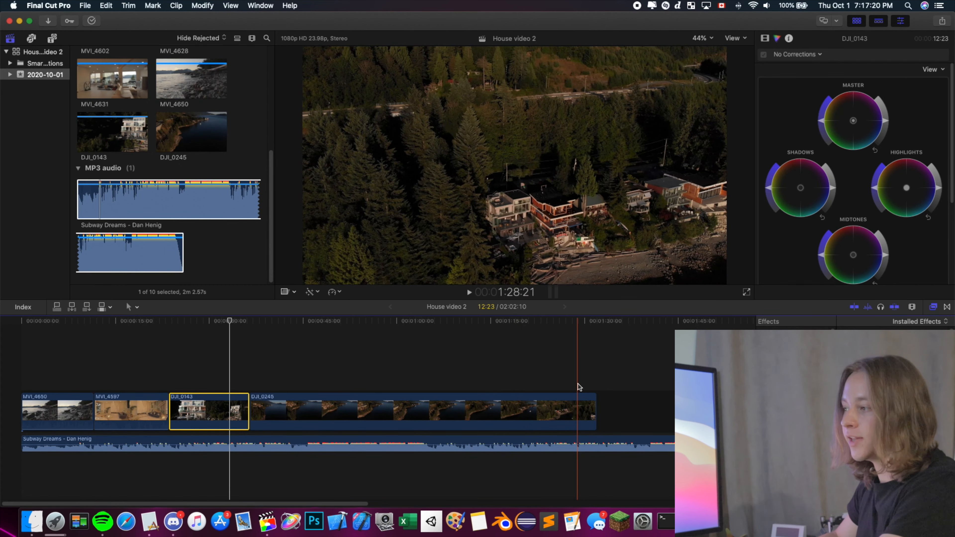
pyautogui.click(570, 410)
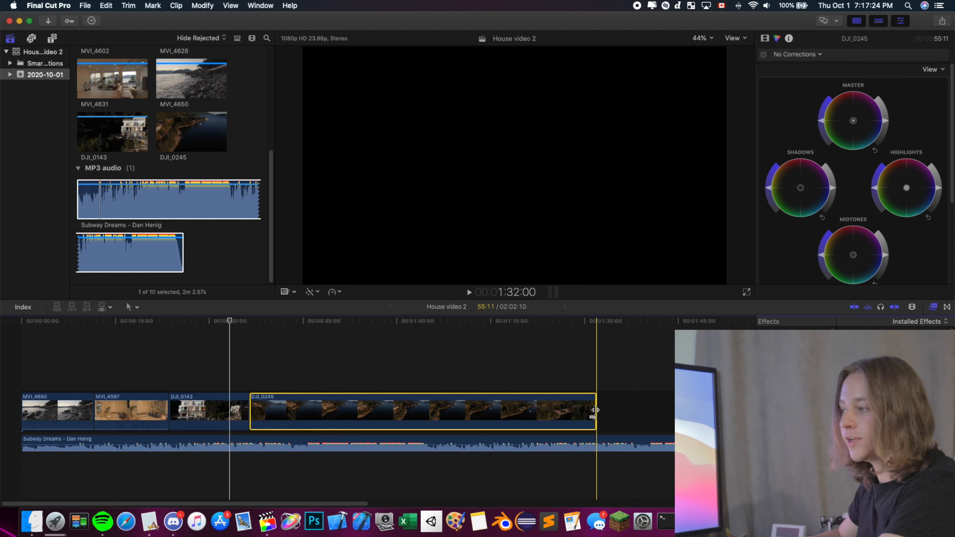
pyautogui.moveTo(593, 410); pyautogui.dragTo(479, 403)
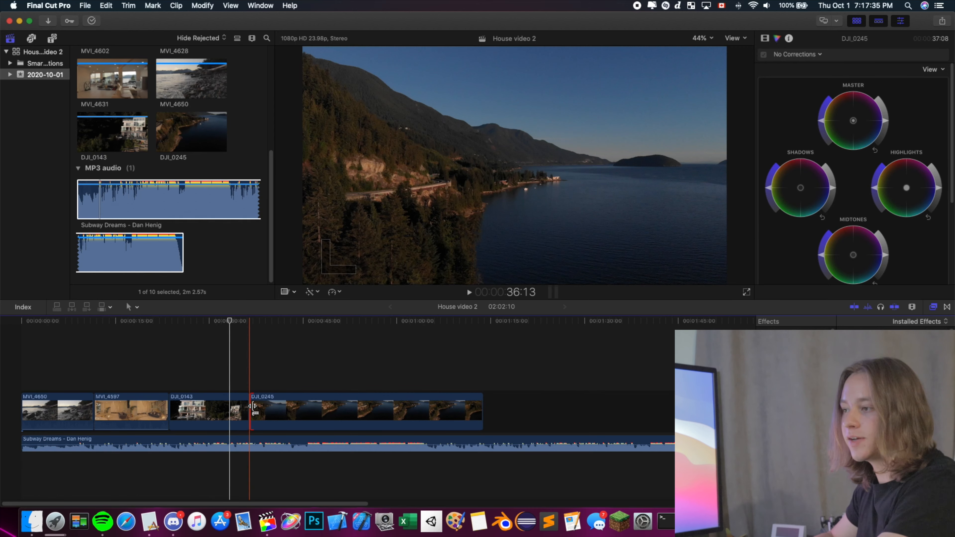
pyautogui.moveTo(253, 406); pyautogui.dragTo(277, 407)
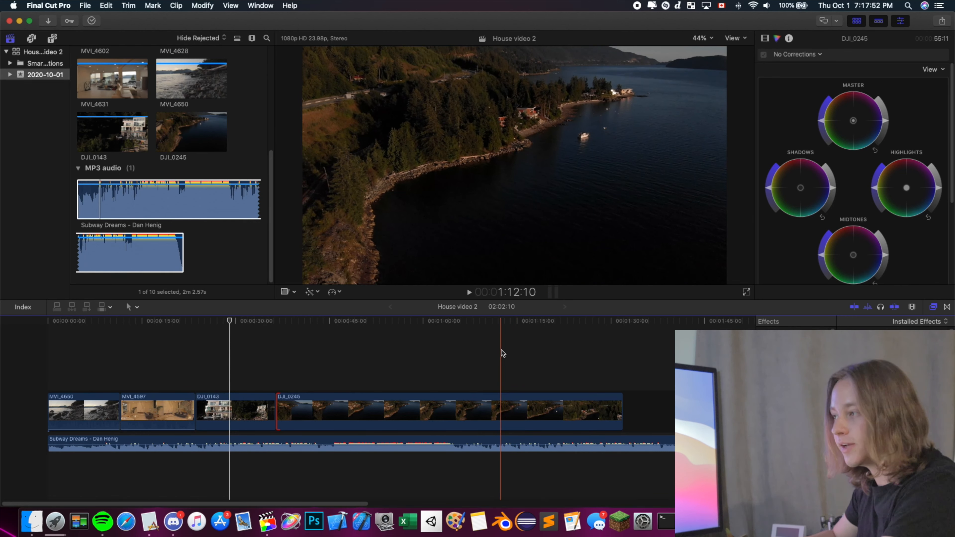
# Try splitting the DJI_0245 clip at 1:12:10 with the Blade tool, and undo the cut.
pyautogui.click(501, 350)
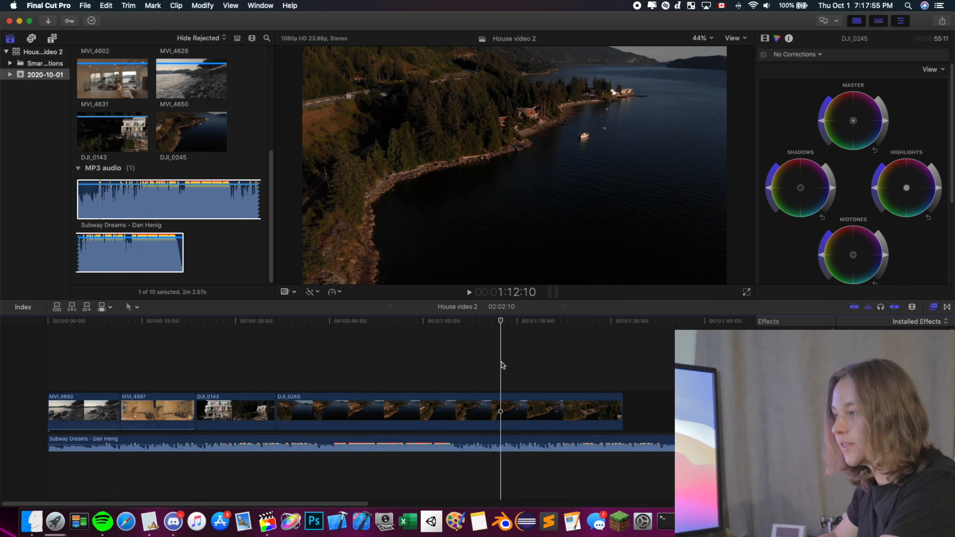
pyautogui.click(504, 405)
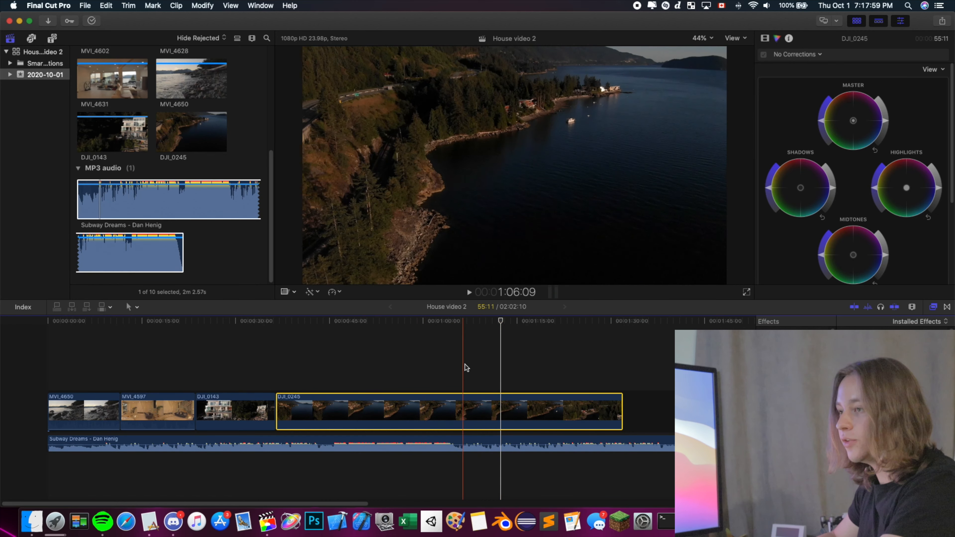
pyautogui.click(134, 308)
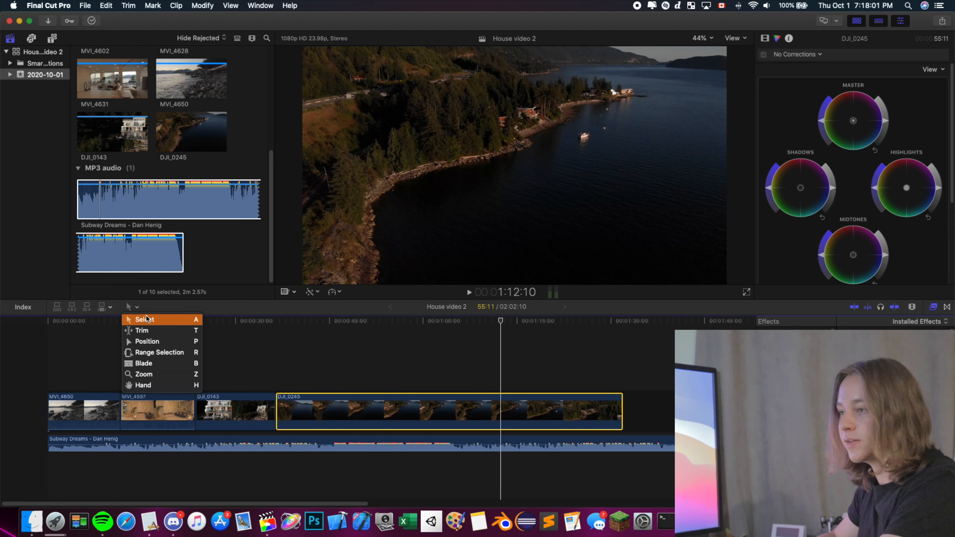
pyautogui.click(174, 362)
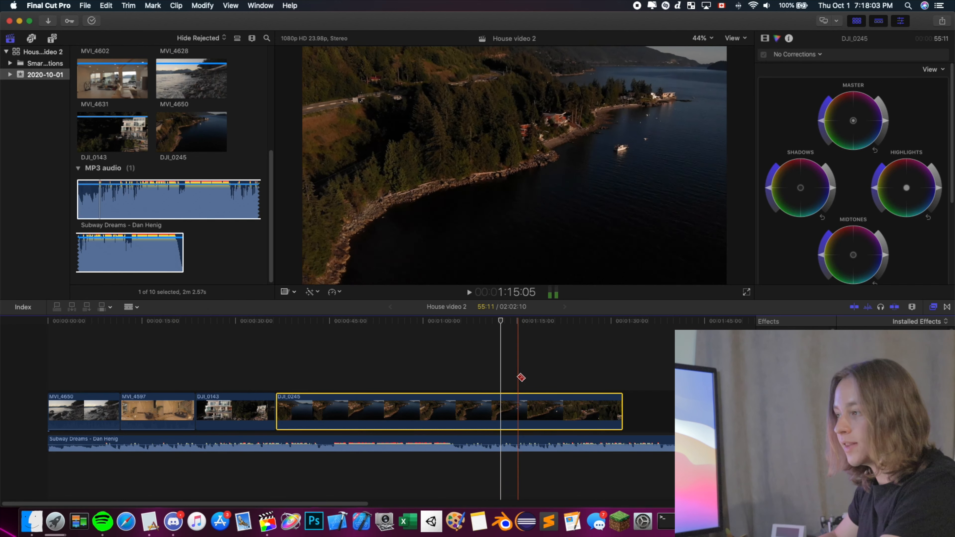
pyautogui.click(503, 407)
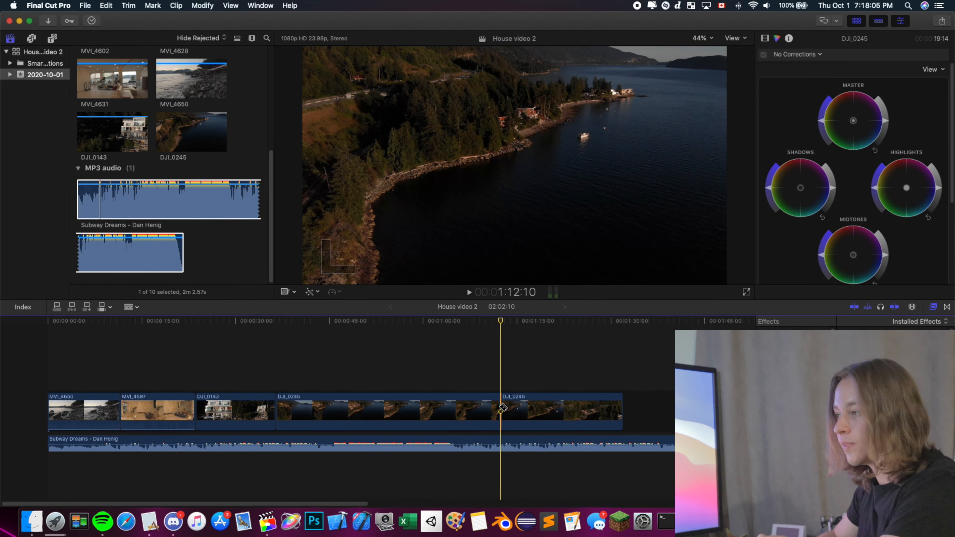
pyautogui.press('cmd+z')
pyautogui.press('a')
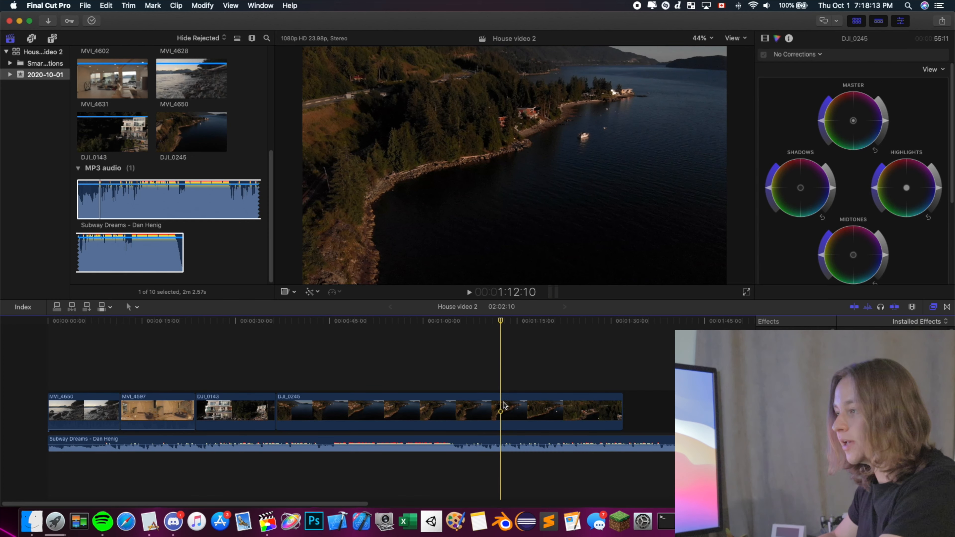
# Cut the DJI_0245 clip off at the 1:12:10 playhead position and trim its start to a clip length of 31:02.
pyautogui.click(503, 404)
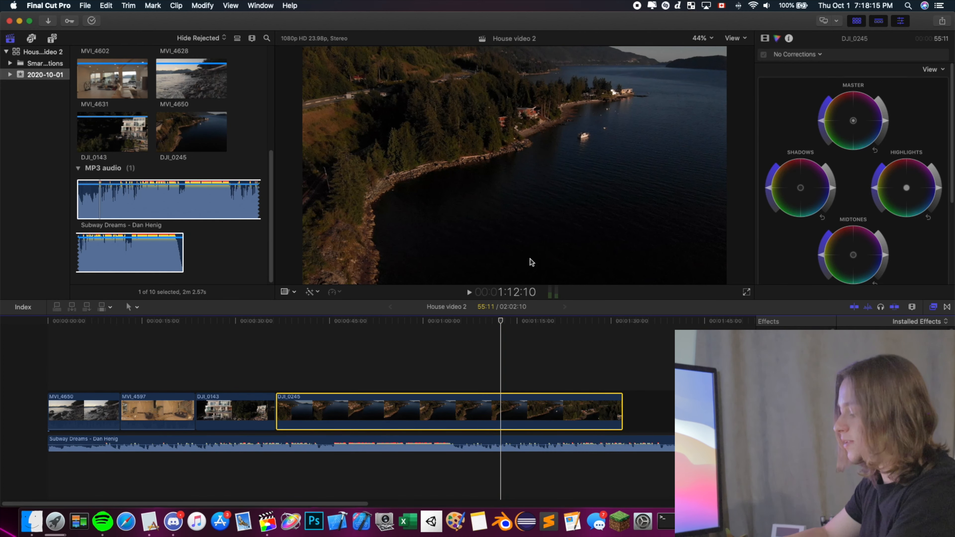
pyautogui.press('cmd+b')
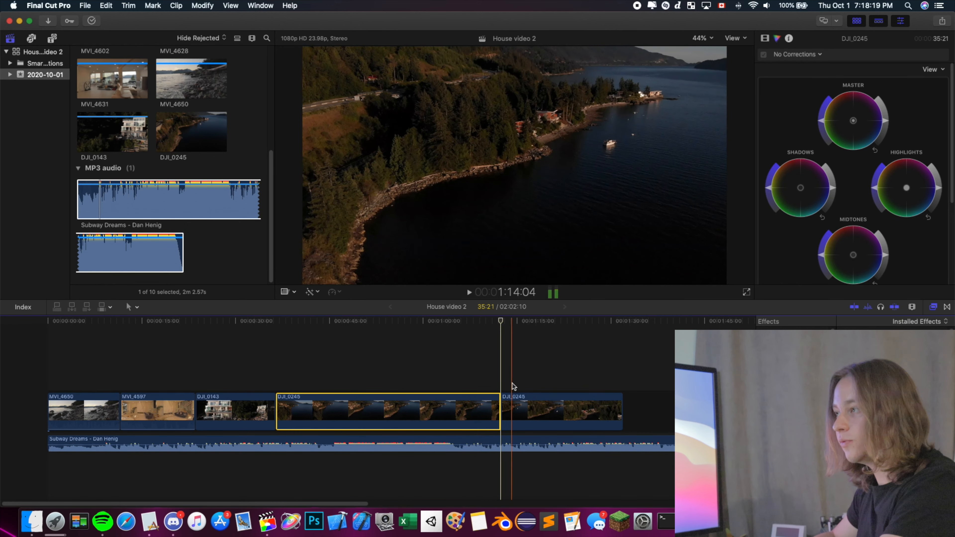
pyautogui.click(559, 406)
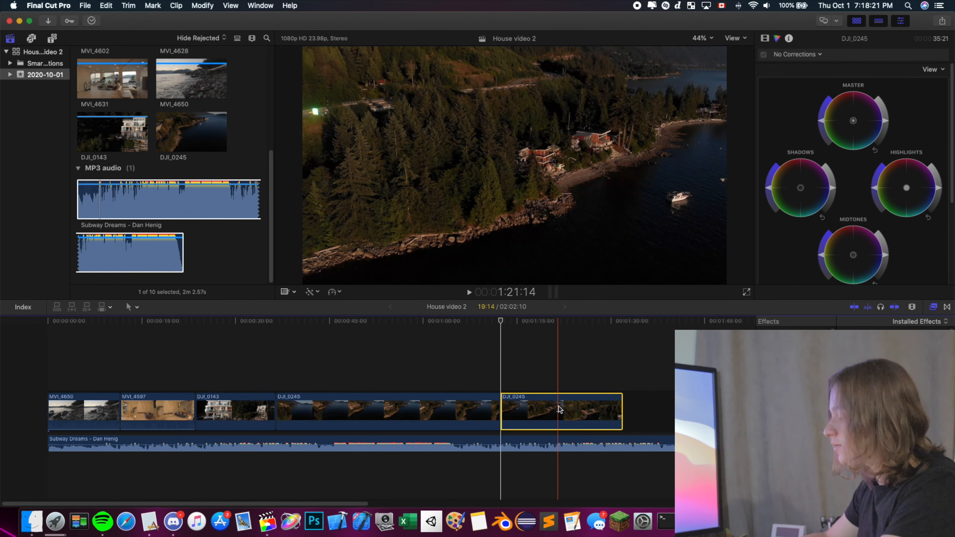
pyautogui.press('BackSpace')
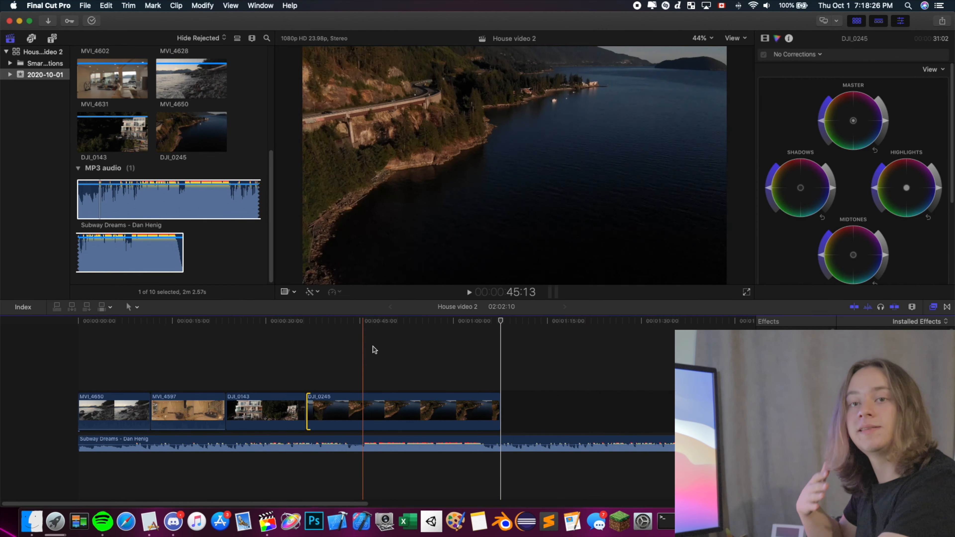
pyautogui.press('space')
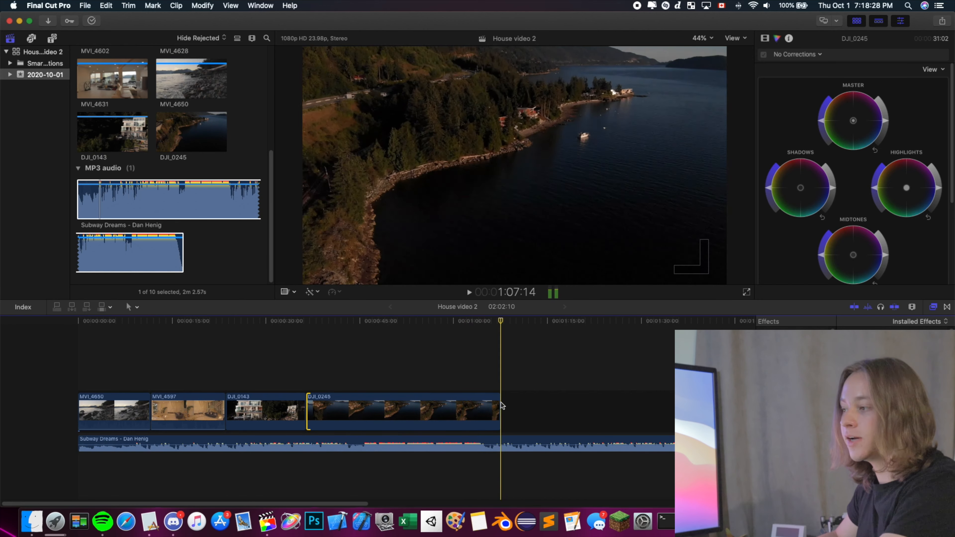
# Split the Subway Dreams audio where the last video clip ends and delete the remainder beyond it.
pyautogui.click(500, 440)
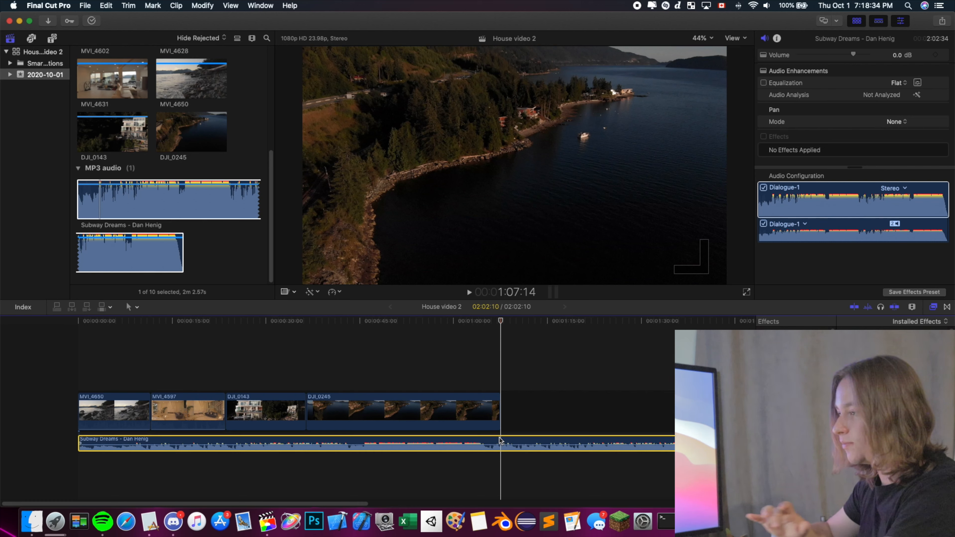
pyautogui.press('super+b')
pyautogui.click(531, 444)
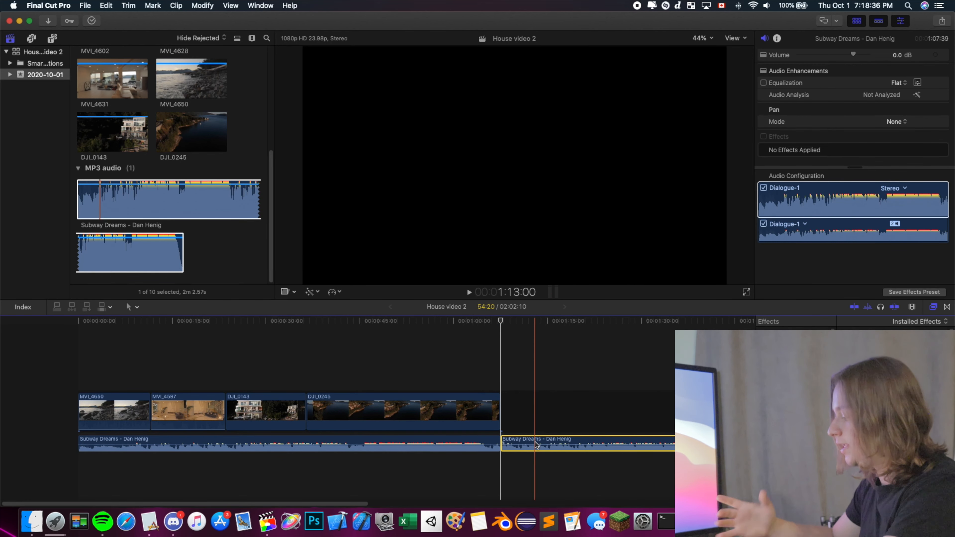
pyautogui.press('Delete')
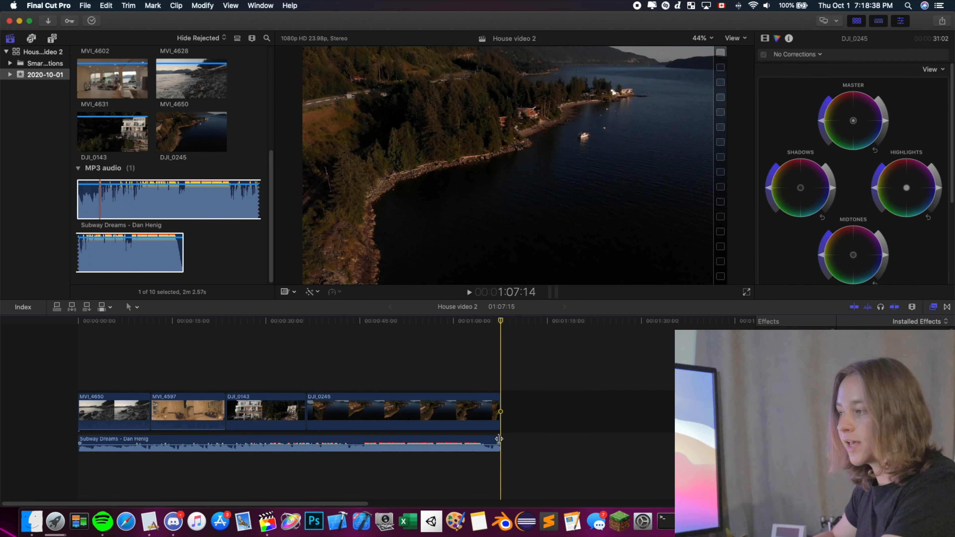
pyautogui.moveTo(499, 439)
pyautogui.mouseDown()
pyautogui.moveTo(441, 440)
pyautogui.moveTo(499, 441)
pyautogui.mouseUp()
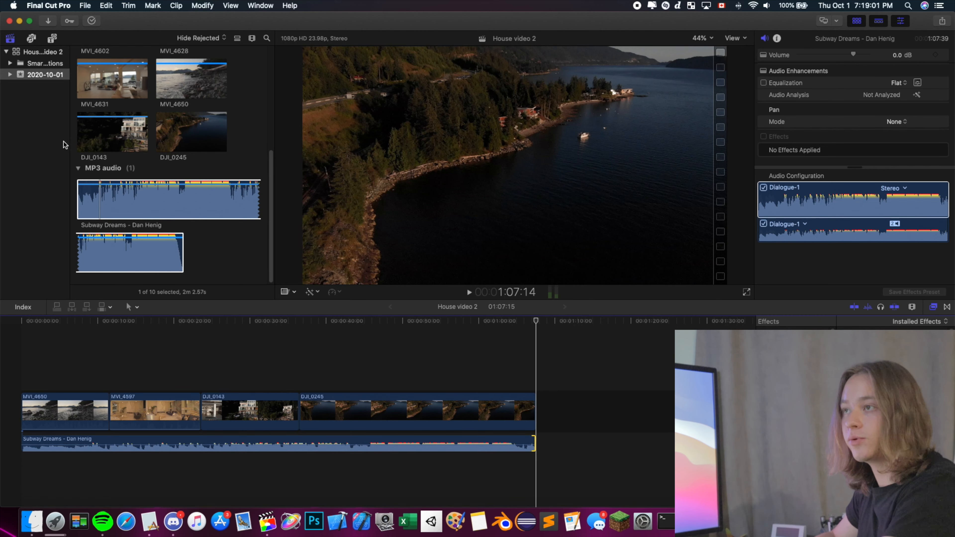
# Place a Fade title above the MVI_4650 clip at the start of the timeline.
pyautogui.click(55, 42)
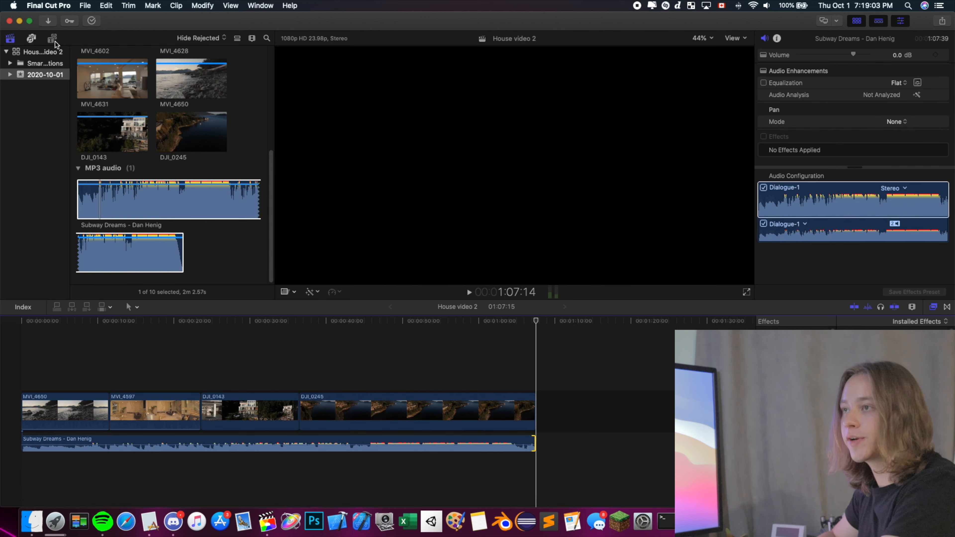
pyautogui.click(50, 52)
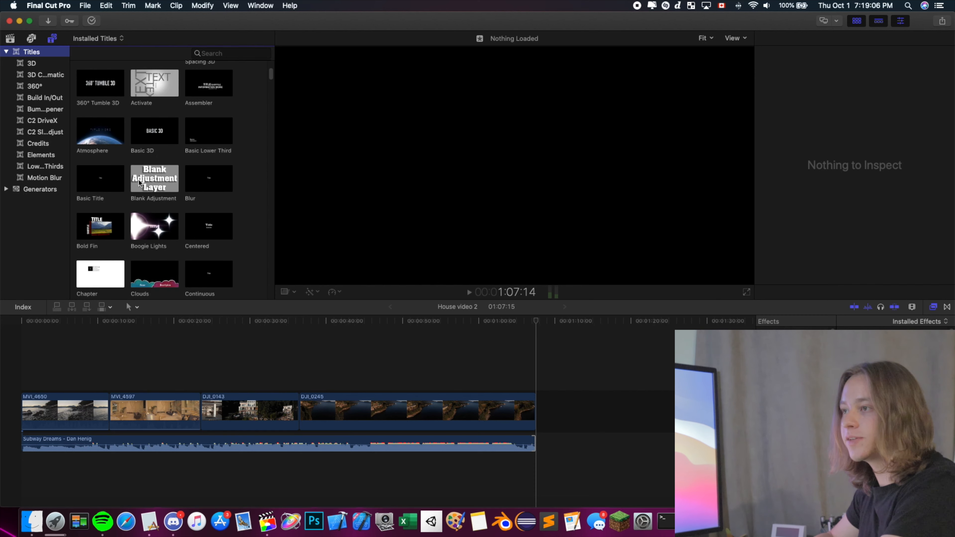
pyautogui.scroll(-5, 138, 180)
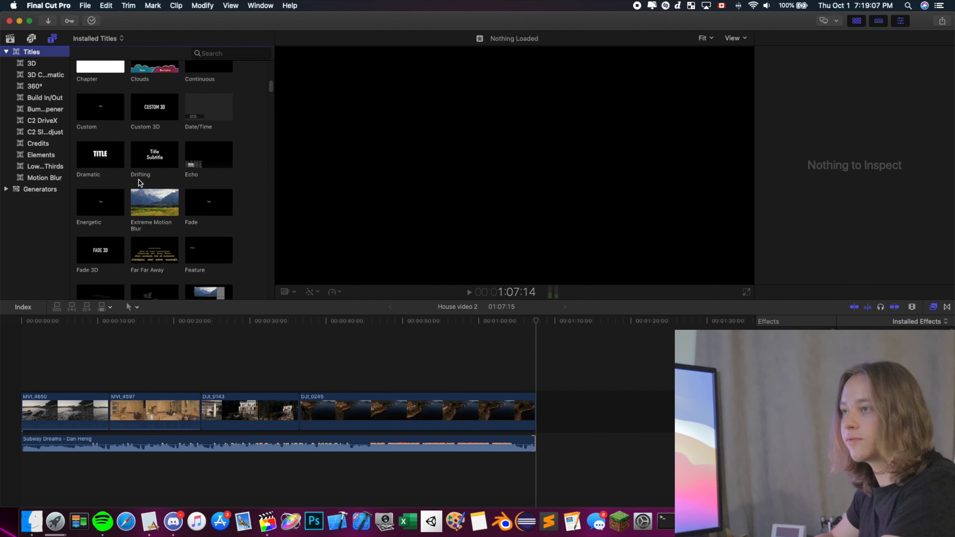
pyautogui.click(215, 210)
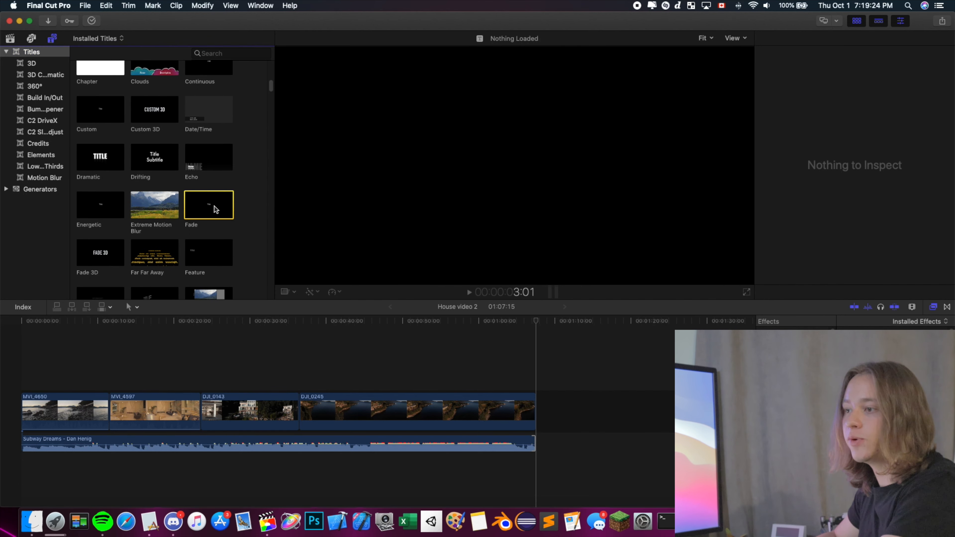
pyautogui.moveTo(280, 250); pyautogui.dragTo(17, 369)
pyautogui.click(34, 368)
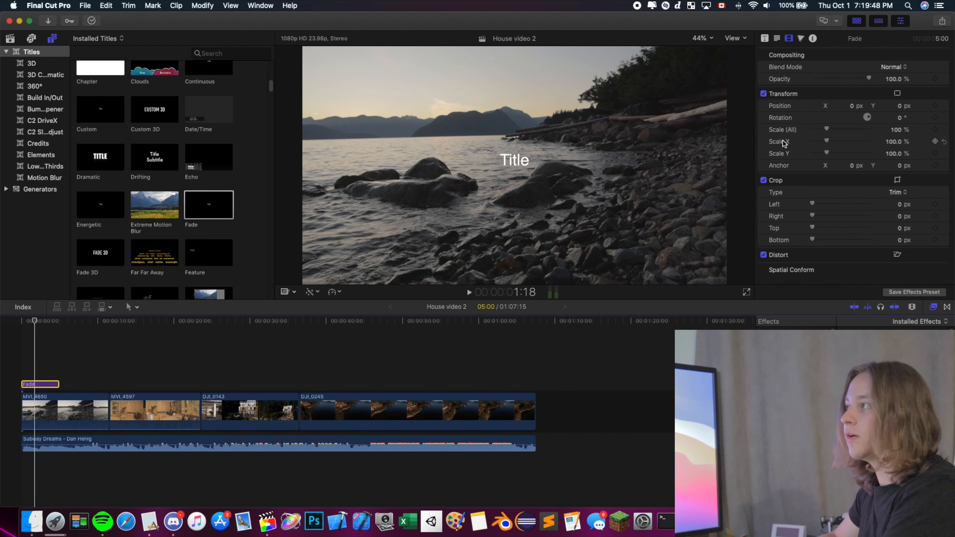
# Change the Fade title's text to "House Video" and go to its further formatting settings.
pyautogui.click(777, 39)
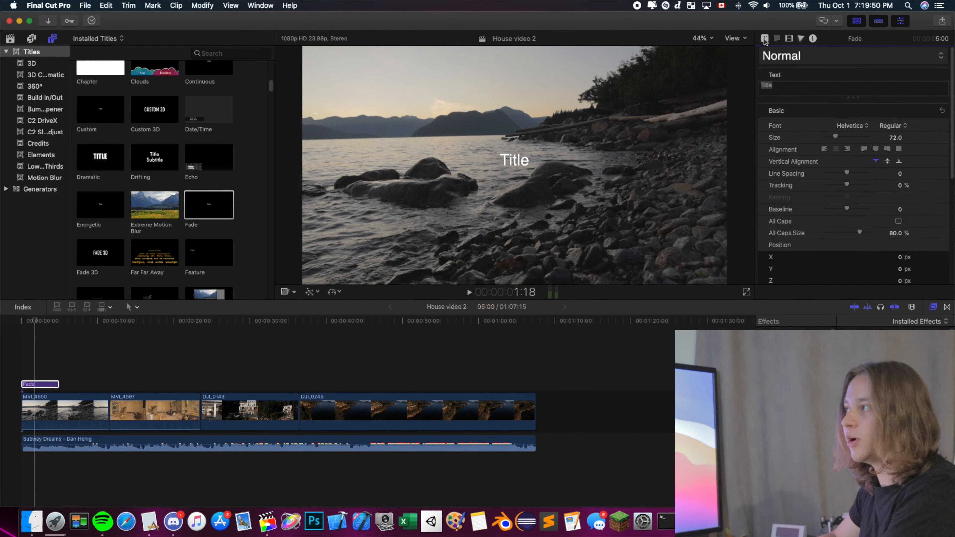
pyautogui.click(763, 38)
pyautogui.click(777, 38)
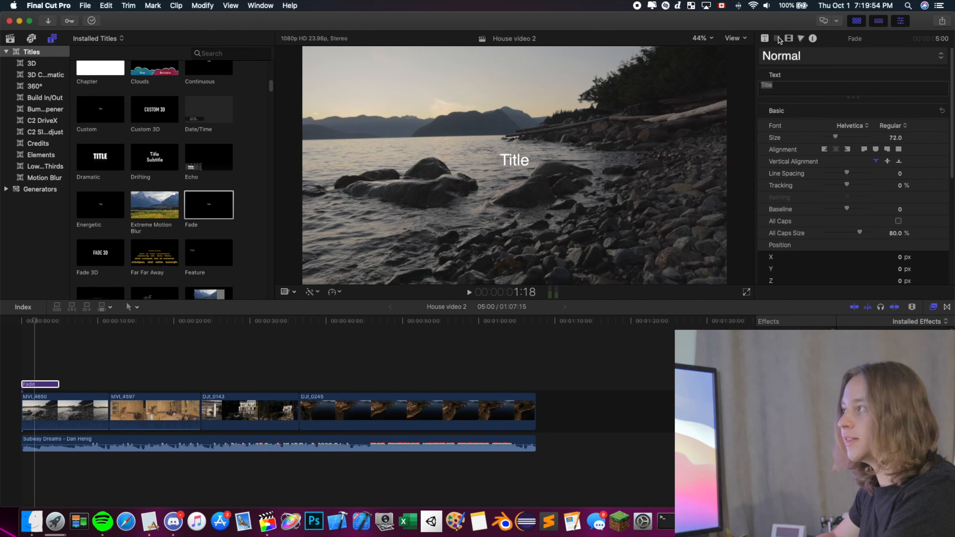
pyautogui.click(785, 85)
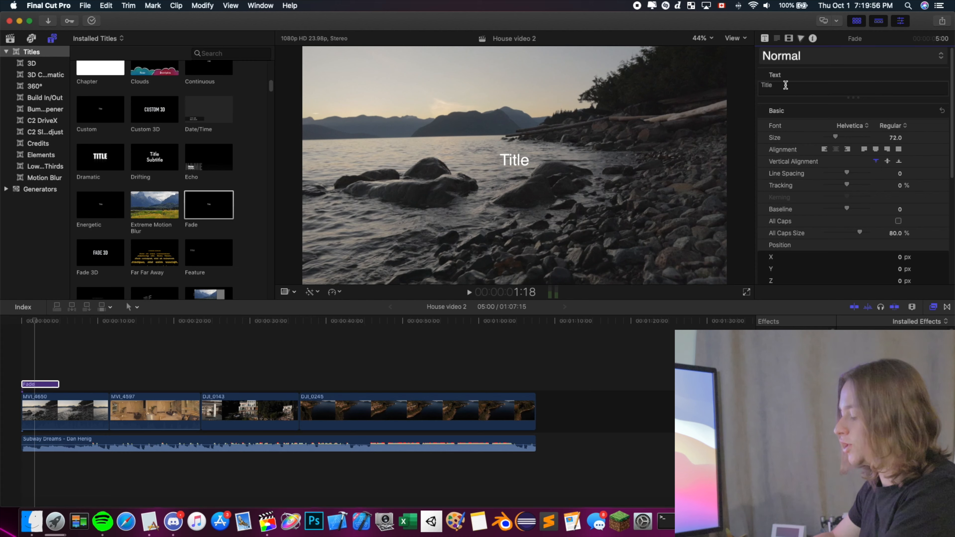
pyautogui.moveTo(786, 85); pyautogui.dragTo(693, 87)
pyautogui.write('House VIDEO')
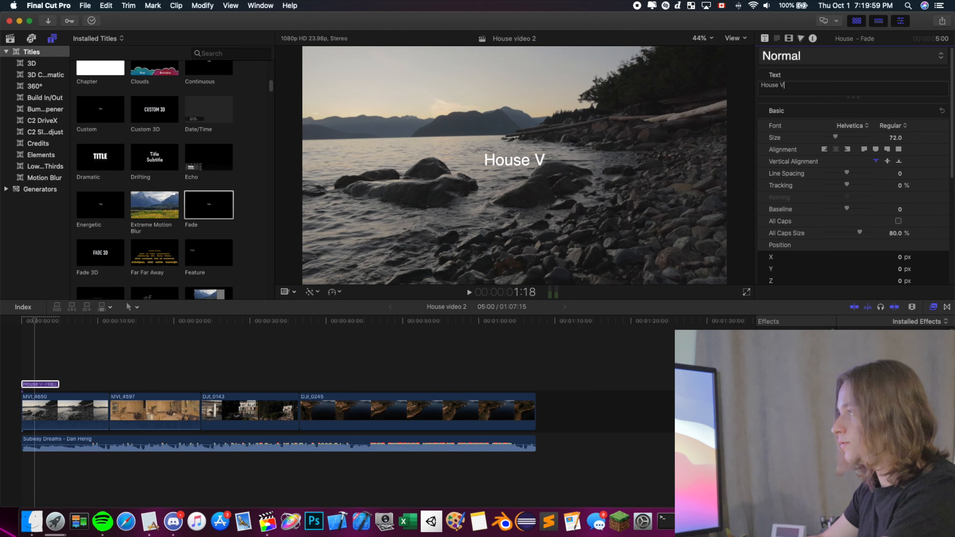
pyautogui.press('BackSpace')
pyautogui.press('BackSpace')
pyautogui.press('BackSpace')
pyautogui.press('BackSpace')
pyautogui.write('ideo')
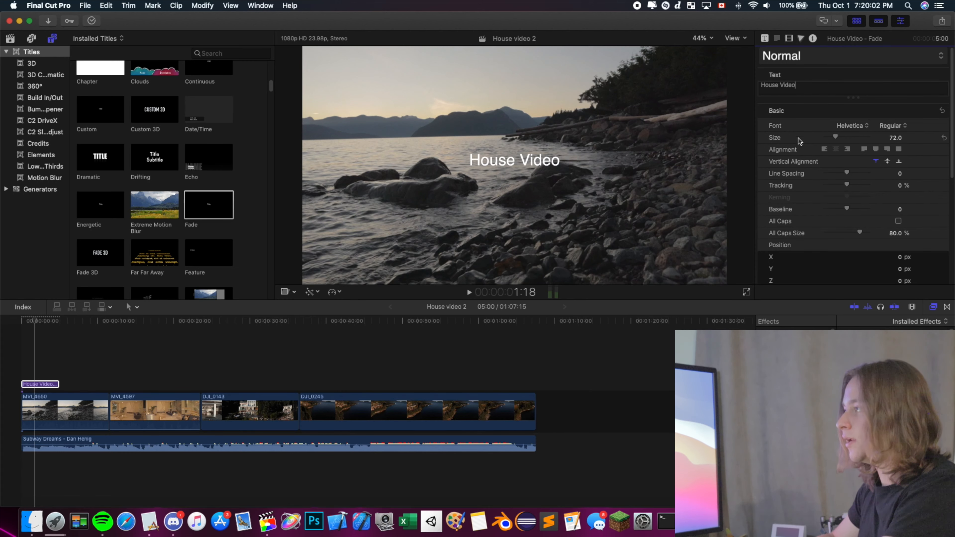
pyautogui.scroll(-10, 881, 248)
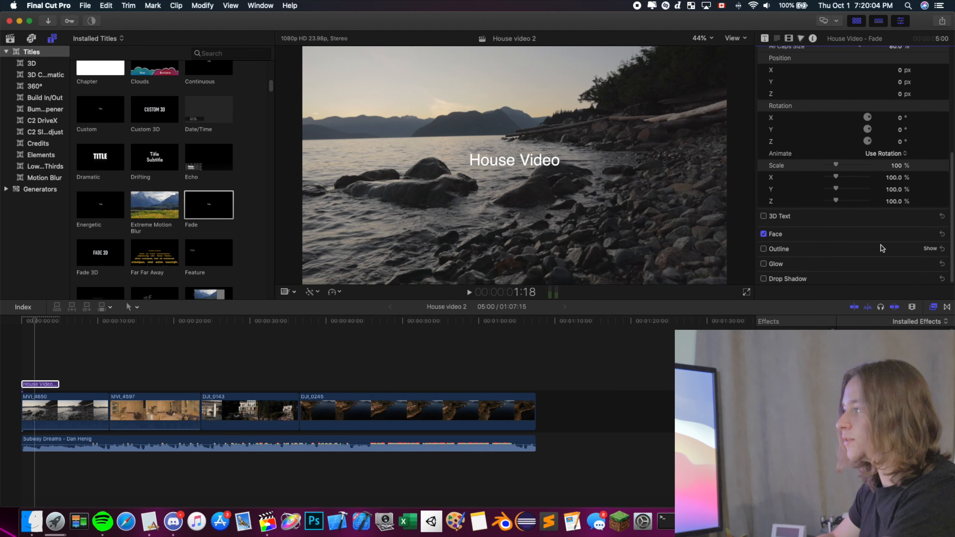
# Colour the face of the "House Video" title text red and increase its font size.
pyautogui.click(931, 234)
pyautogui.scroll(-1, 921, 258)
pyautogui.click(892, 253)
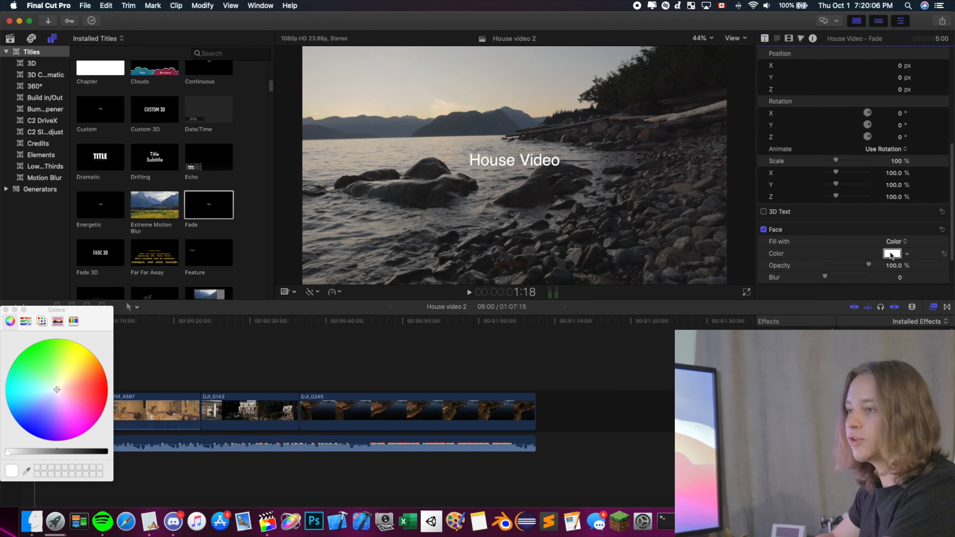
pyautogui.moveTo(55, 393); pyautogui.dragTo(109, 390)
pyautogui.click(6, 309)
pyautogui.scroll(5, 828, 165)
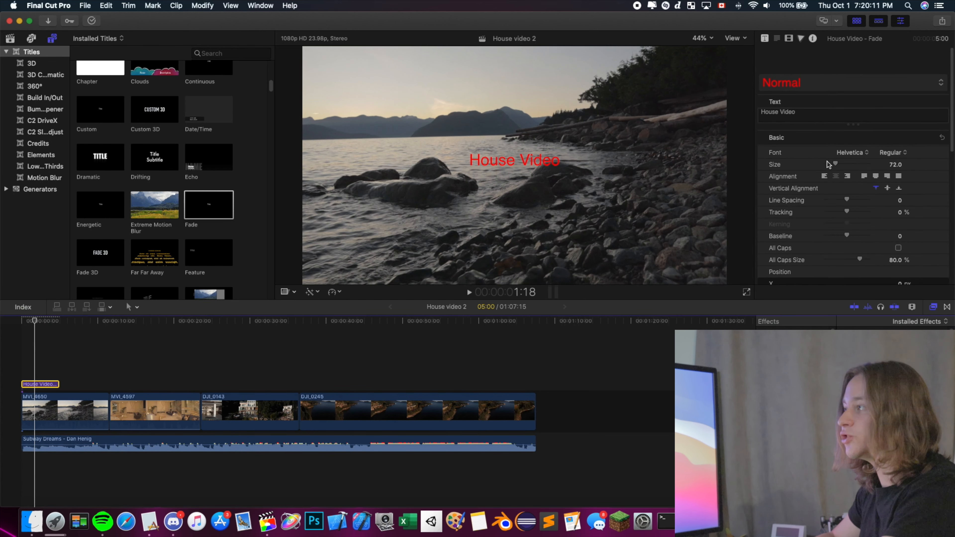
pyautogui.moveTo(834, 138); pyautogui.dragTo(861, 142)
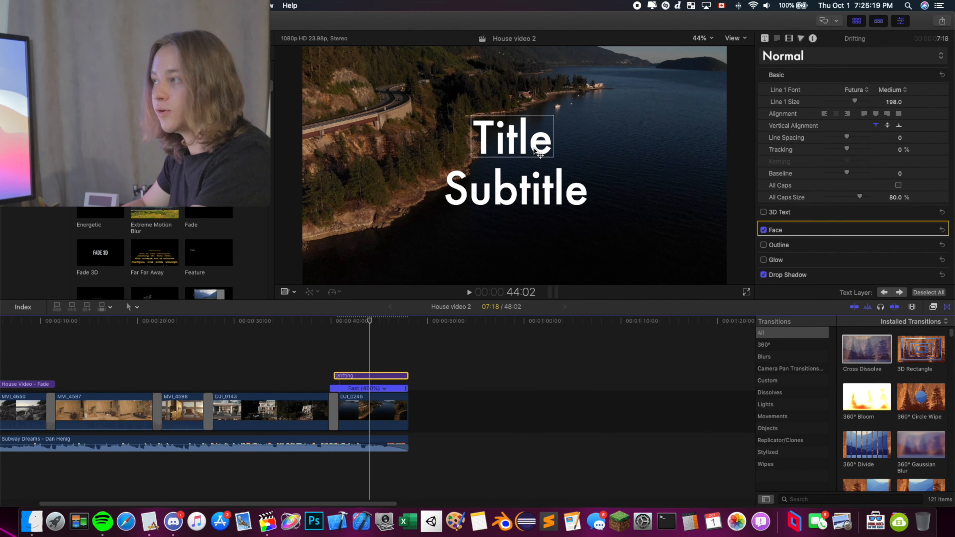
# Replace the first line of the Drifting title over the DJI_0245 clip with "By" and the creator's name.
pyautogui.moveTo(537, 153); pyautogui.dragTo(526, 147)
pyautogui.doubleClick(525, 147)
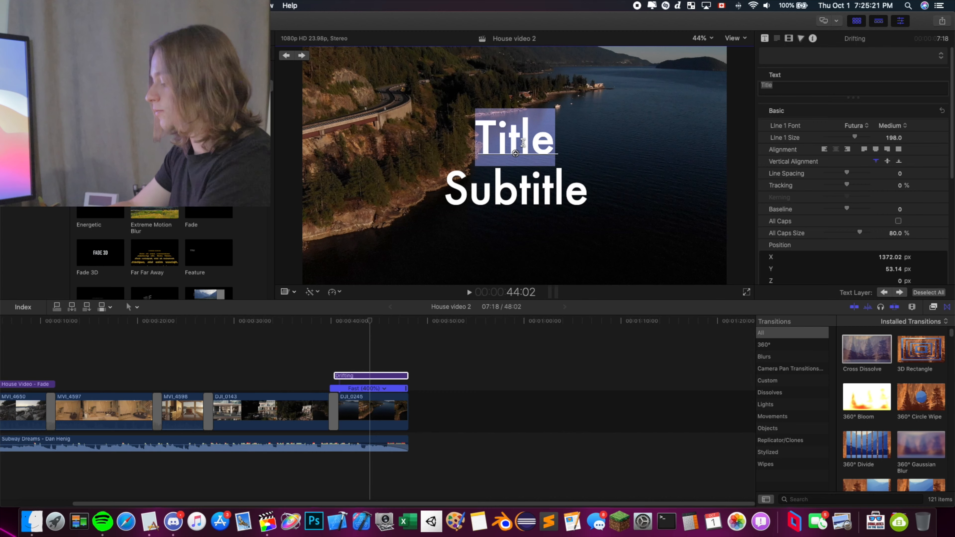
pyautogui.write('By Max K')
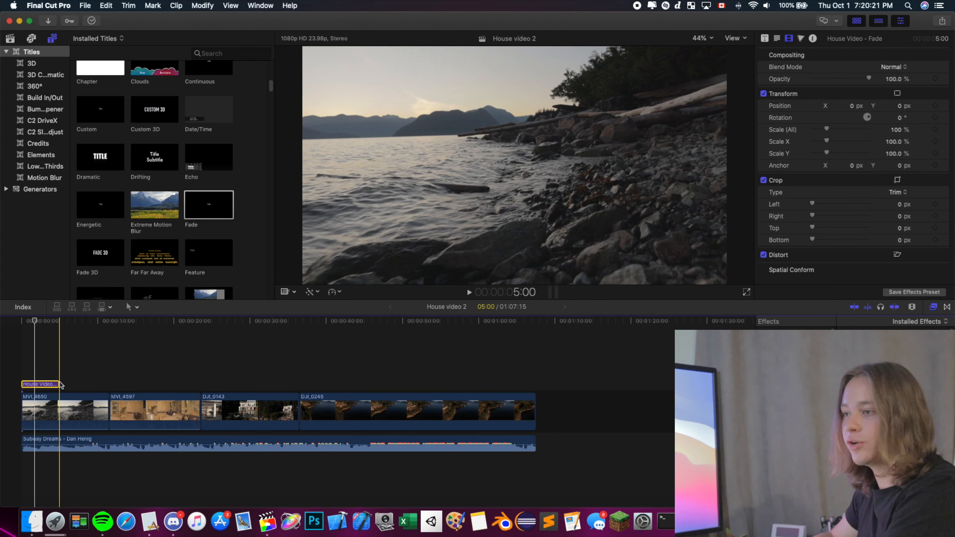
# Extend the end of the House Video title further along the MVI_4650 clip on the timeline.
pyautogui.moveTo(58, 384); pyautogui.dragTo(88, 384)
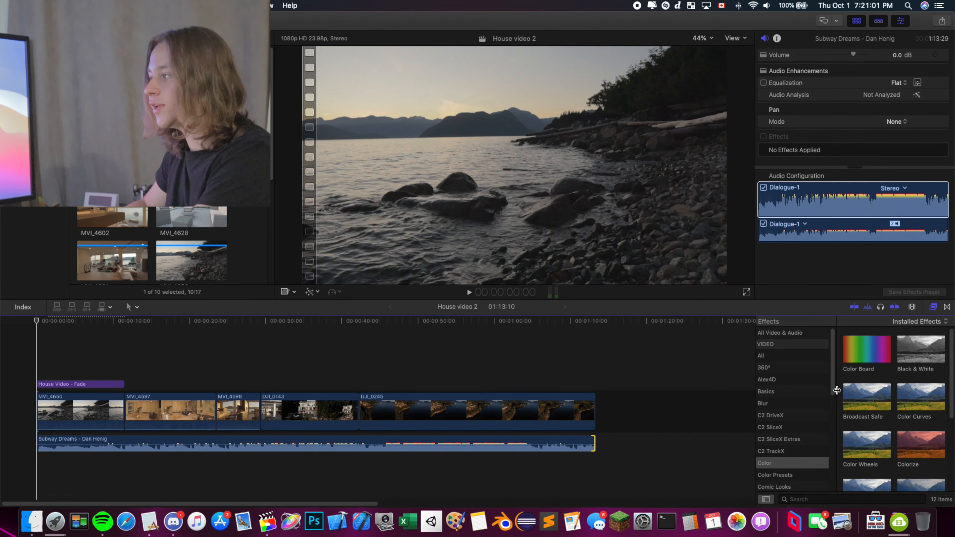
# Add a Cross Dissolve transition between the MVI_4650 and MVI_4597 clips and play it back.
pyautogui.click(947, 306)
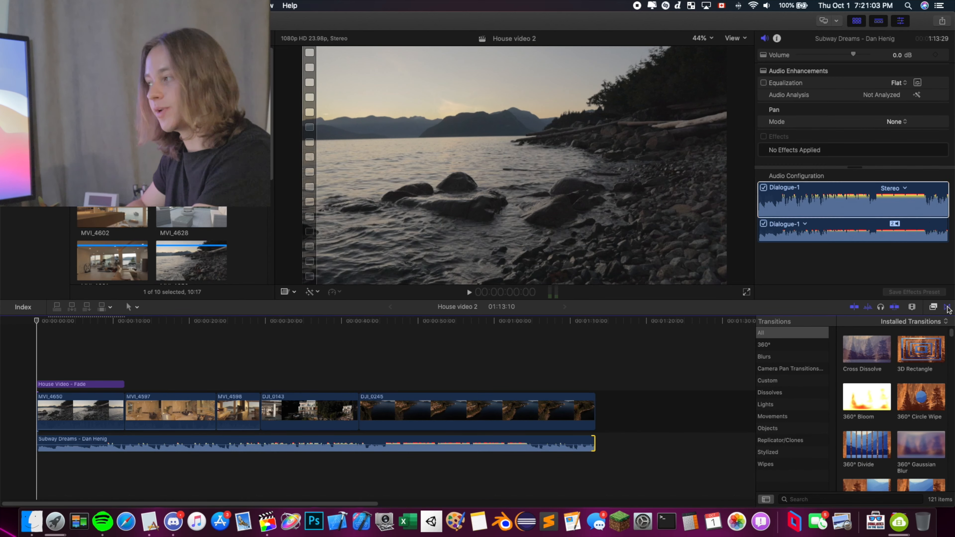
pyautogui.click(854, 354)
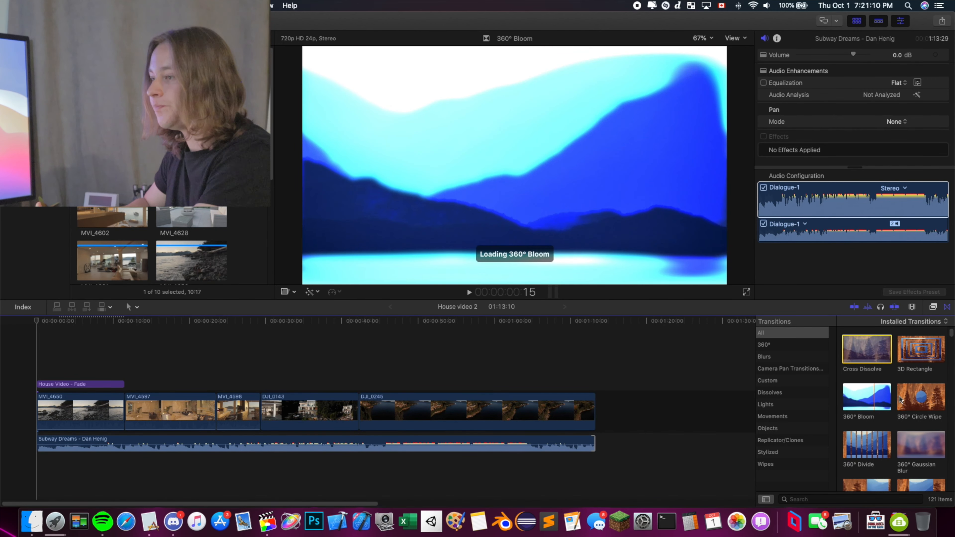
pyautogui.moveTo(865, 350); pyautogui.dragTo(111, 417)
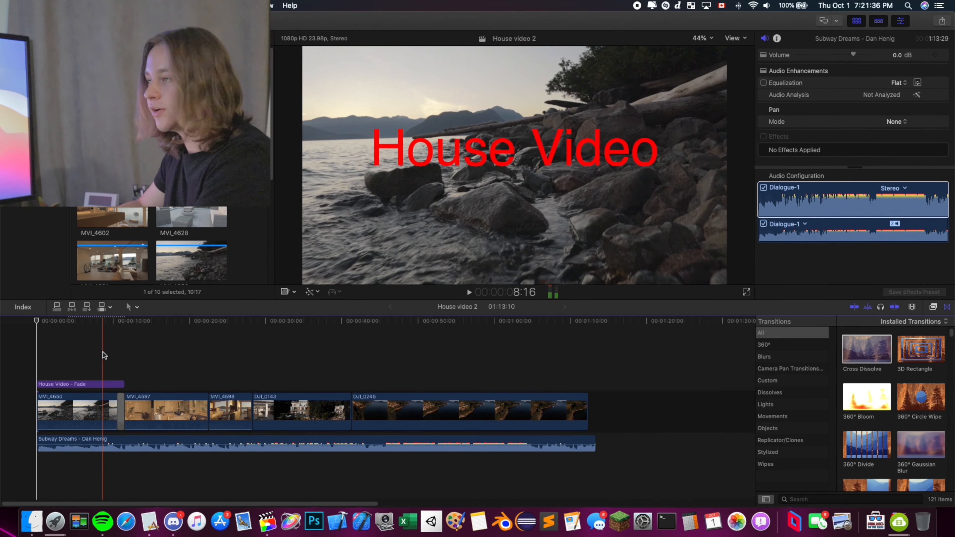
pyautogui.click(103, 352)
pyautogui.press('space')
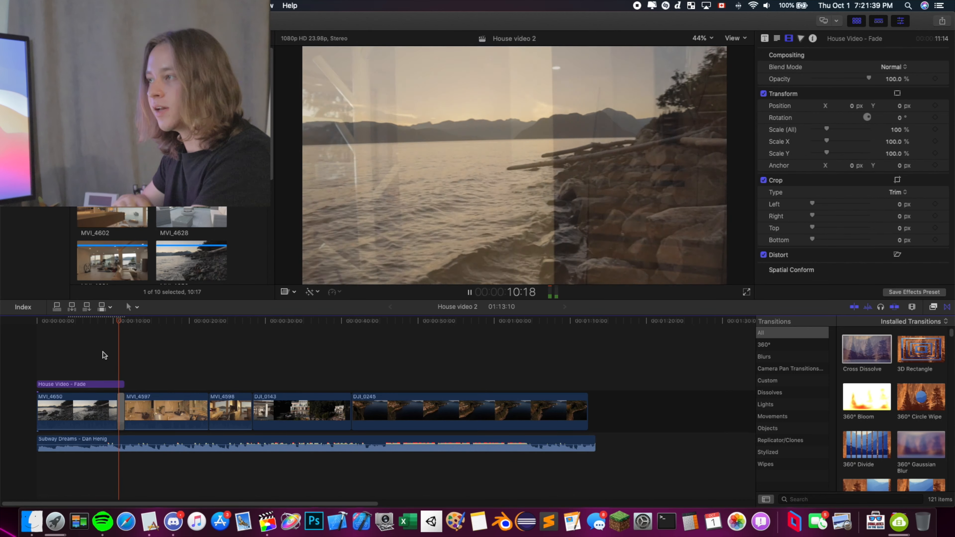
pyautogui.press('space')
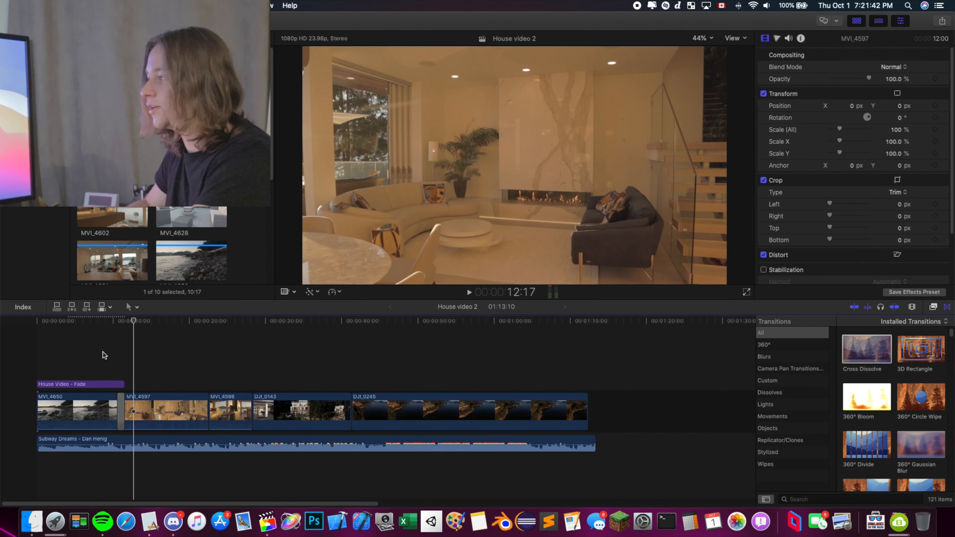
# Add Cross Dissolve transitions at the remaining cuts from MVI_4597 to DJI_0245 and preview the result.
pyautogui.moveTo(858, 349); pyautogui.dragTo(206, 412)
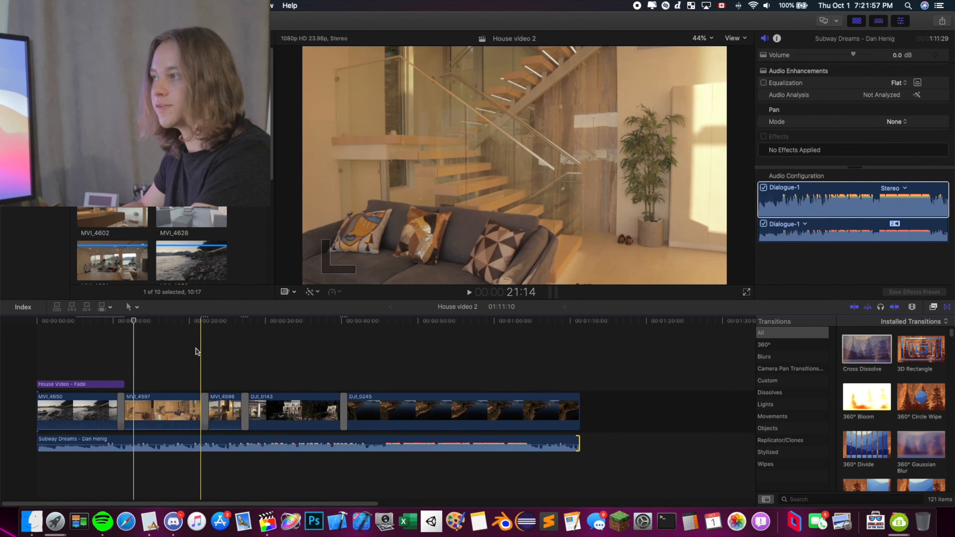
pyautogui.press('space')
pyautogui.click(227, 349)
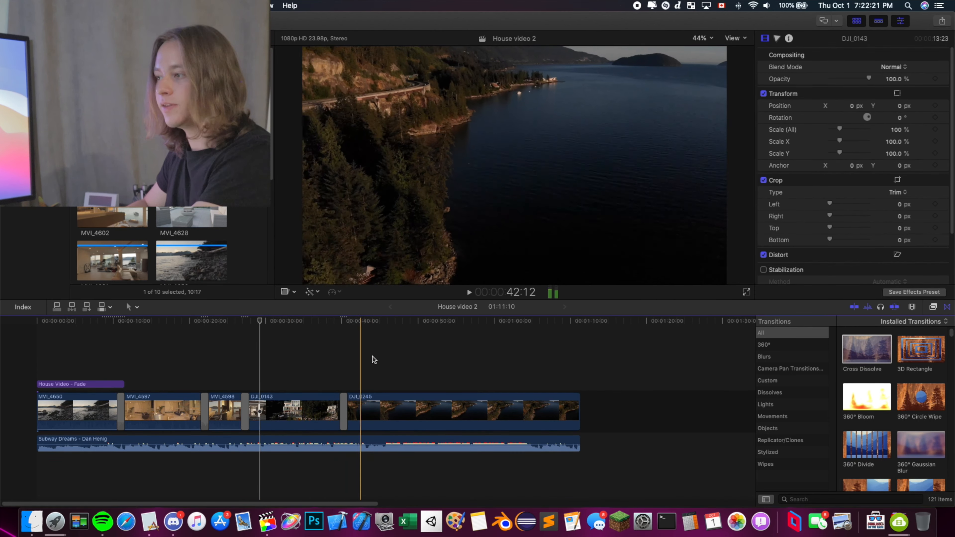
# Retime the DJI_0245 clip to Fast 4x and play back the end of the timeline.
pyautogui.click(412, 361)
pyautogui.click(409, 397)
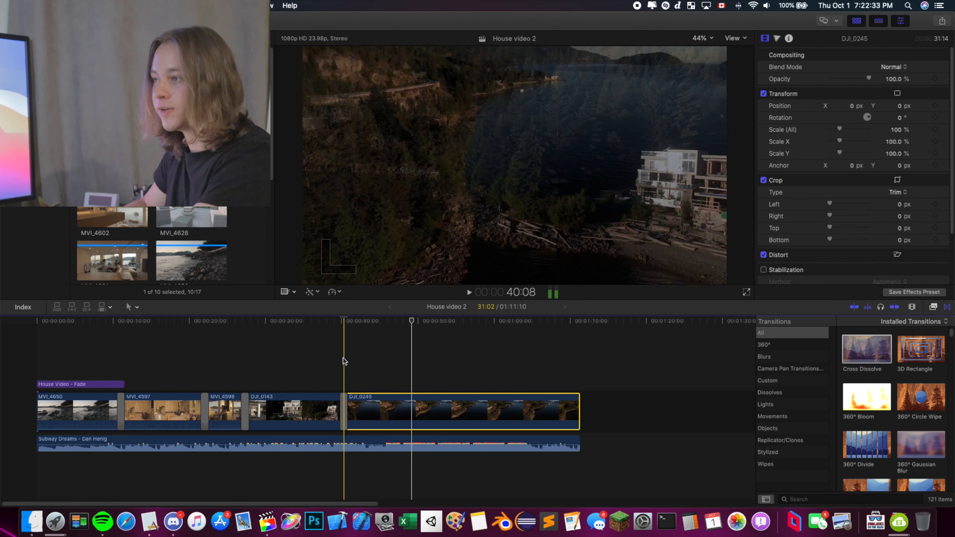
pyautogui.click(331, 293)
pyautogui.moveTo(338, 303)
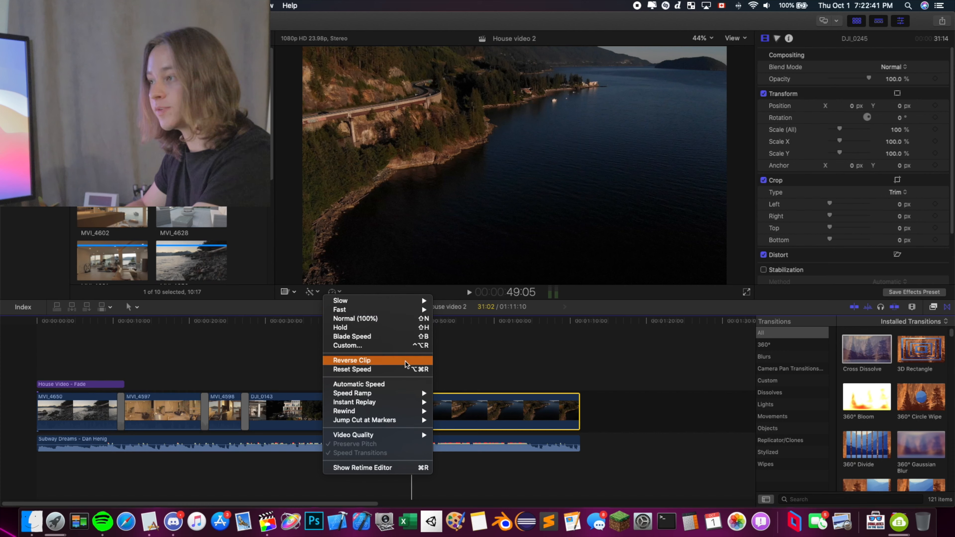
pyautogui.moveTo(417, 309)
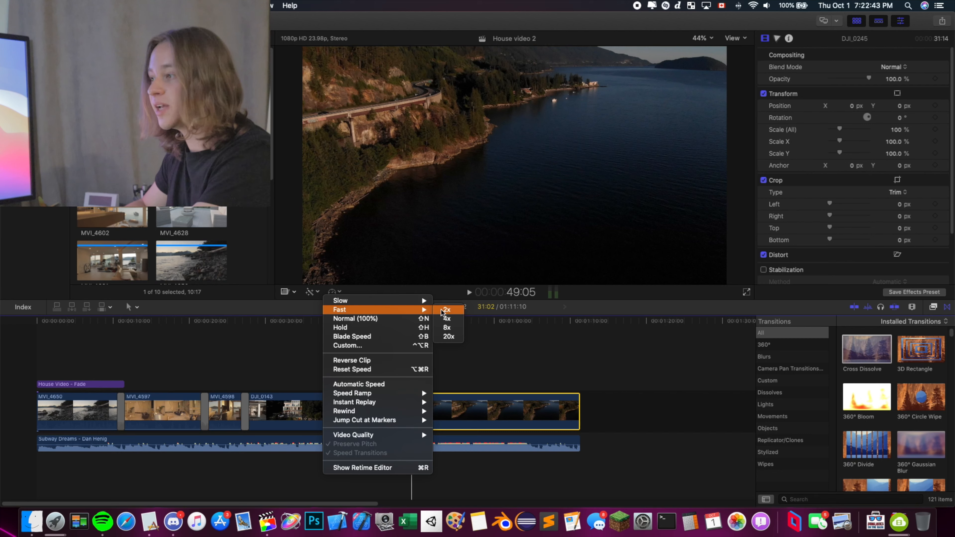
pyautogui.click(452, 319)
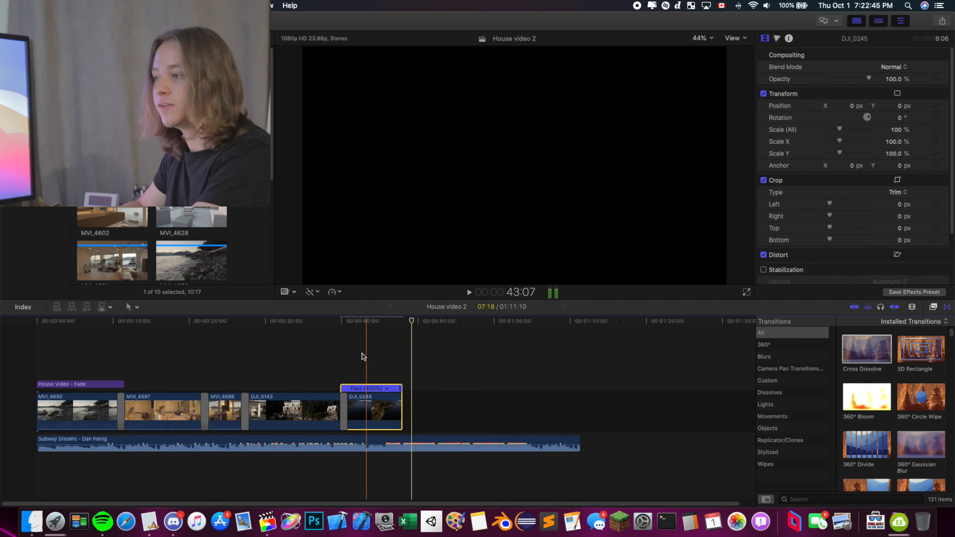
pyautogui.click(339, 357)
pyautogui.press('space')
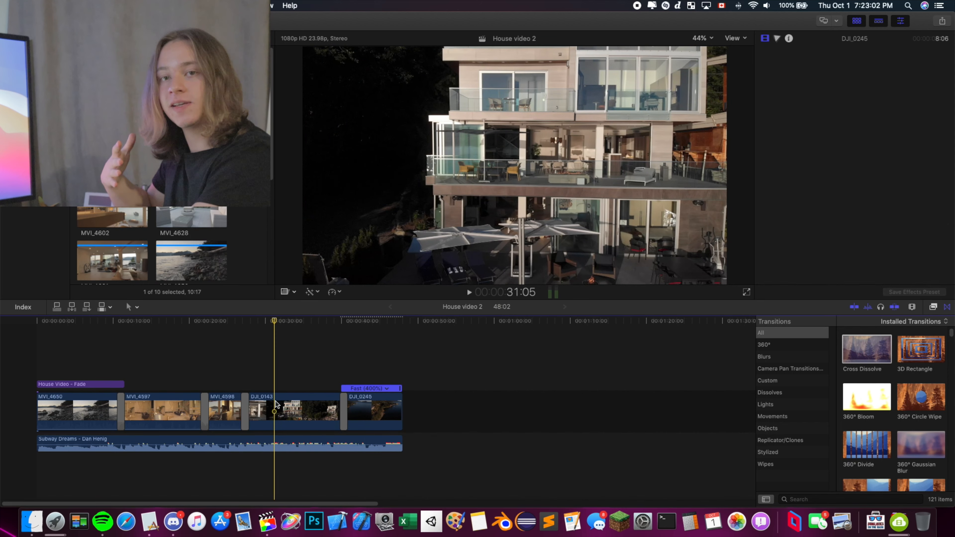
# Grade the DJI_0143 clip with color wheels, shifting highlights toward blue and shadows toward orange, and adjust the brightness of both.
pyautogui.click(276, 402)
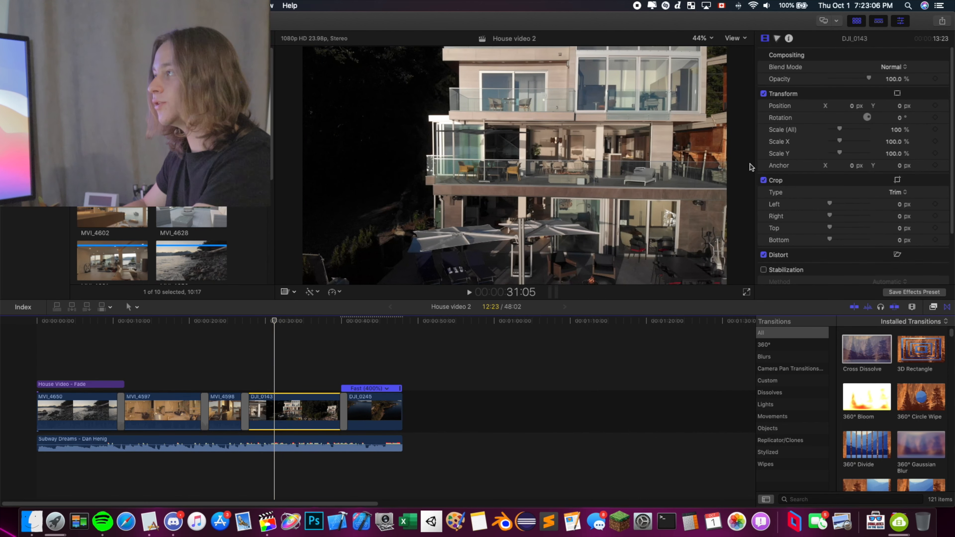
pyautogui.click(777, 39)
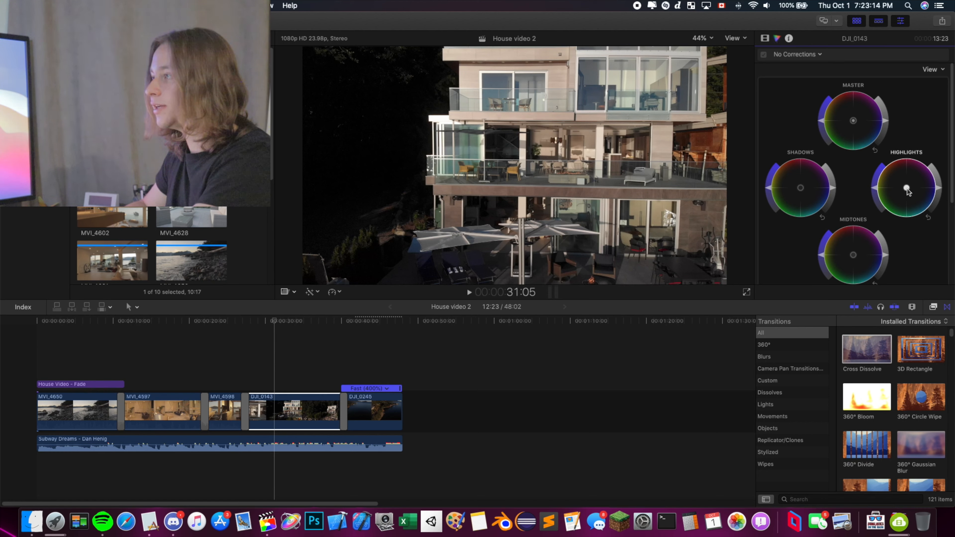
pyautogui.moveTo(907, 188); pyautogui.dragTo(915, 196)
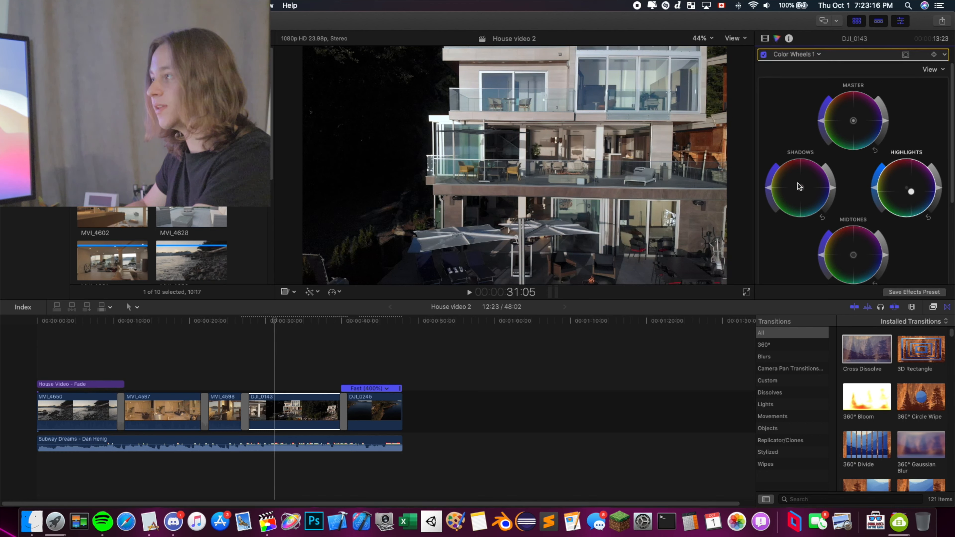
pyautogui.moveTo(799, 188); pyautogui.dragTo(832, 191)
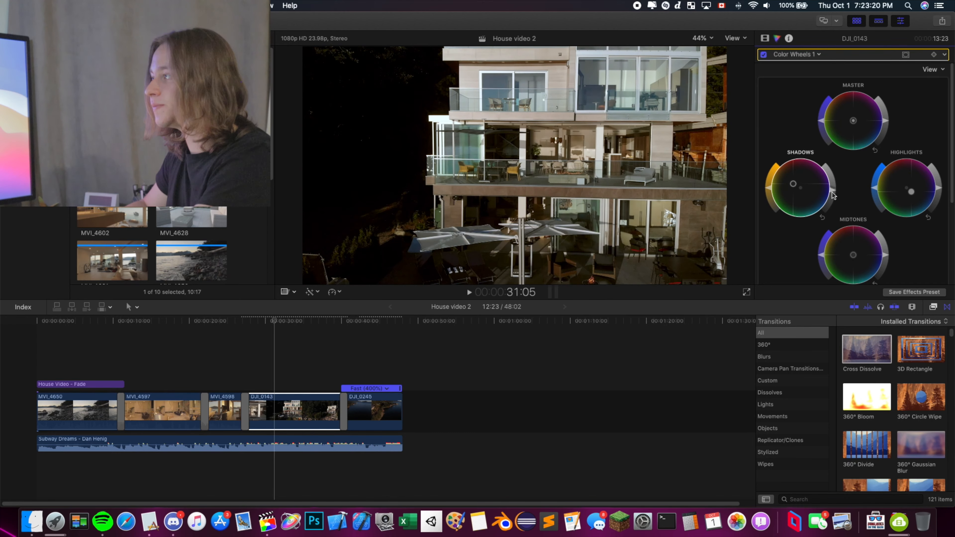
pyautogui.moveTo(938, 188); pyautogui.dragTo(938, 181)
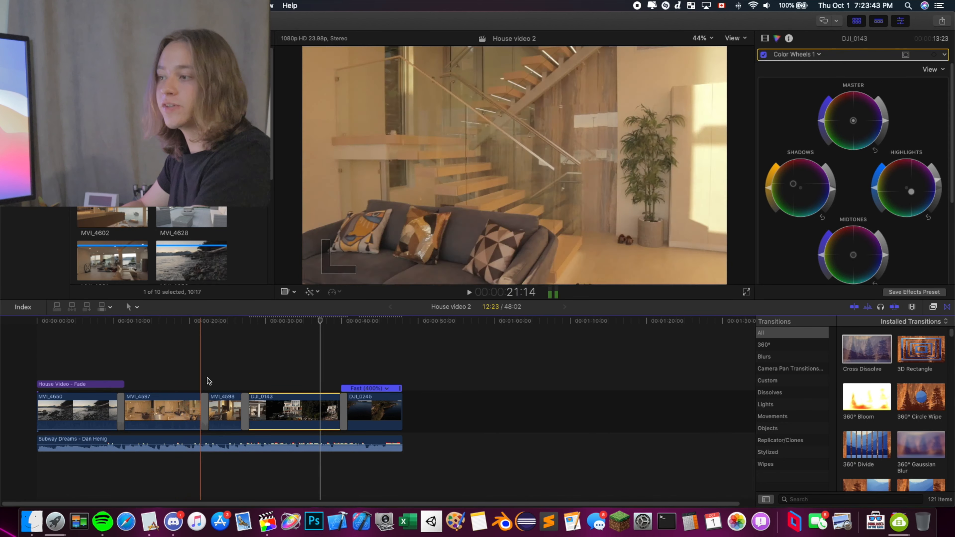
# Scale the MVI_4598 clip up to 153% and shift its horizontal position in the frame.
pyautogui.click(226, 397)
pyautogui.click(227, 396)
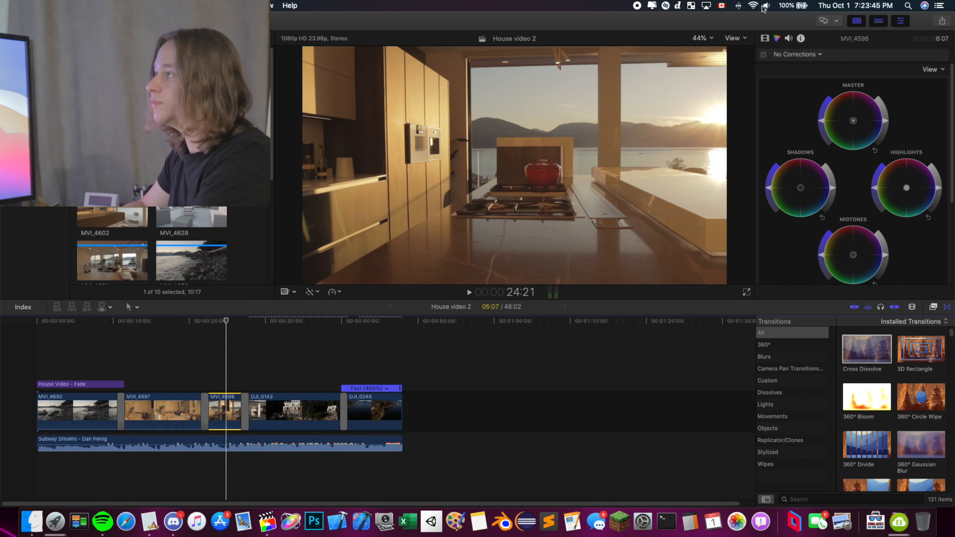
pyautogui.click(764, 39)
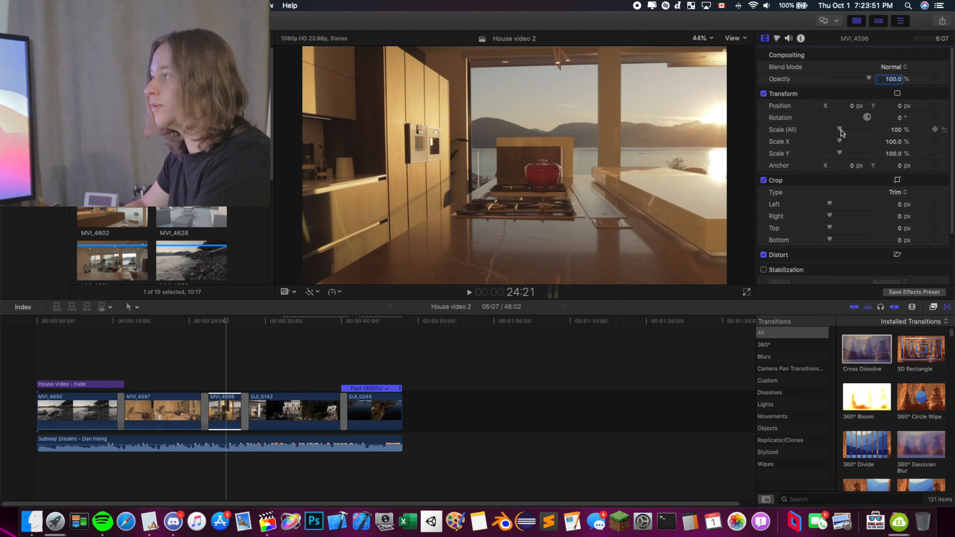
pyautogui.moveTo(841, 131); pyautogui.dragTo(845, 131)
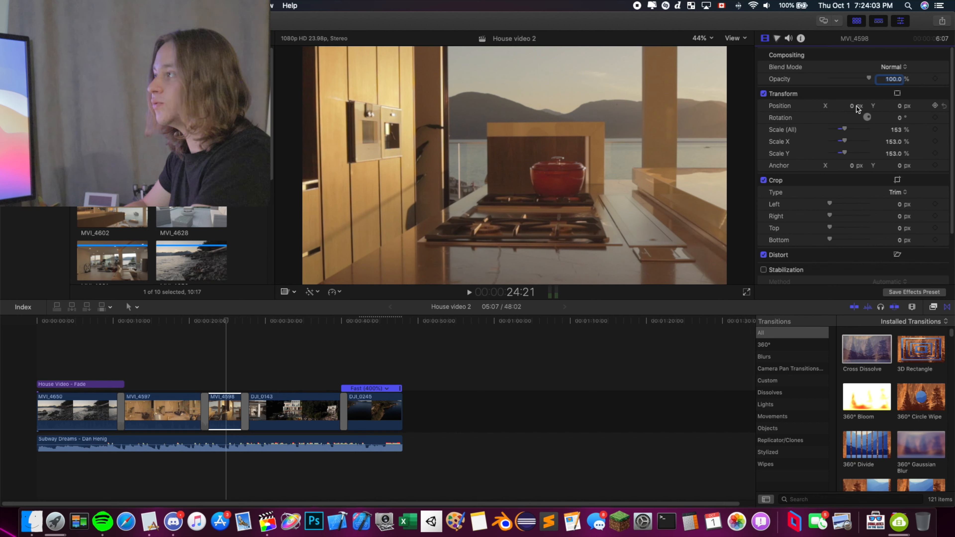
pyautogui.moveTo(857, 109); pyautogui.dragTo(842, 109)
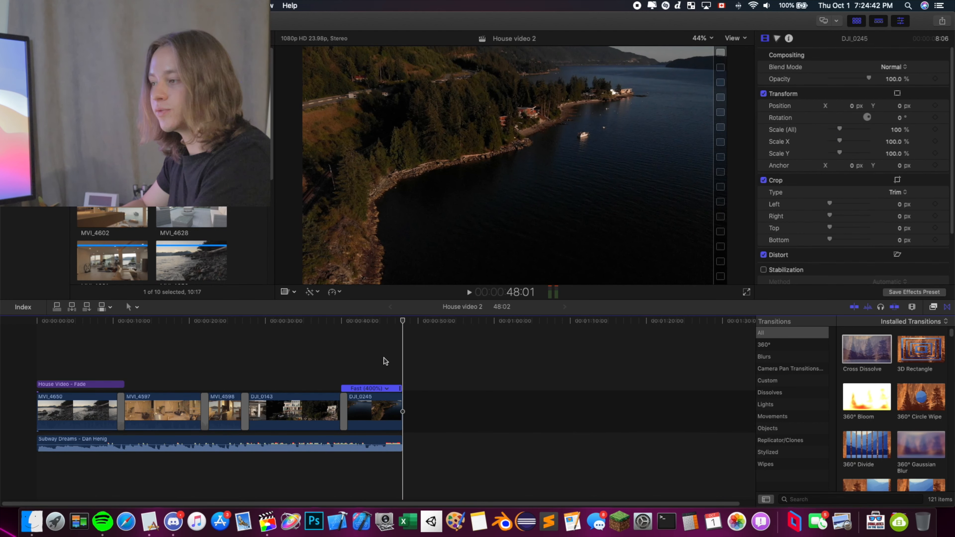
# Add a fade-out at the end of the Subway Dreams audio, spanning most of the final DJI_0245 clip.
pyautogui.press('super+=')
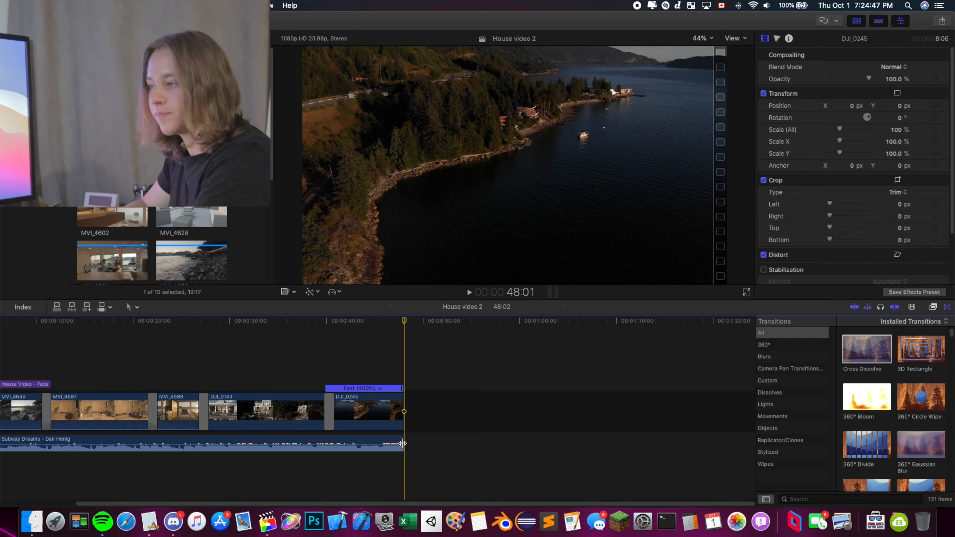
pyautogui.moveTo(401, 444); pyautogui.dragTo(342, 443)
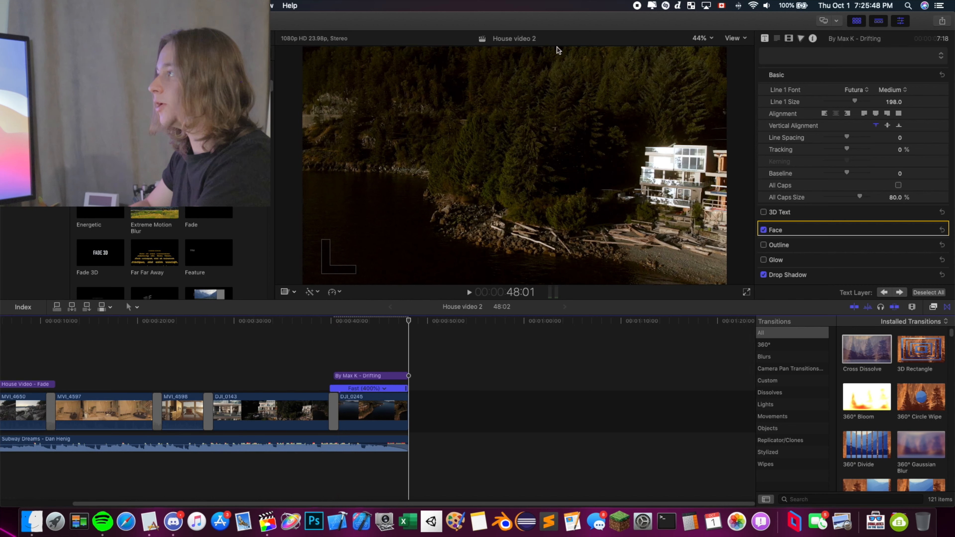
# Start an Apple Devices 1080p export of the House video 2 project.
pyautogui.click(941, 22)
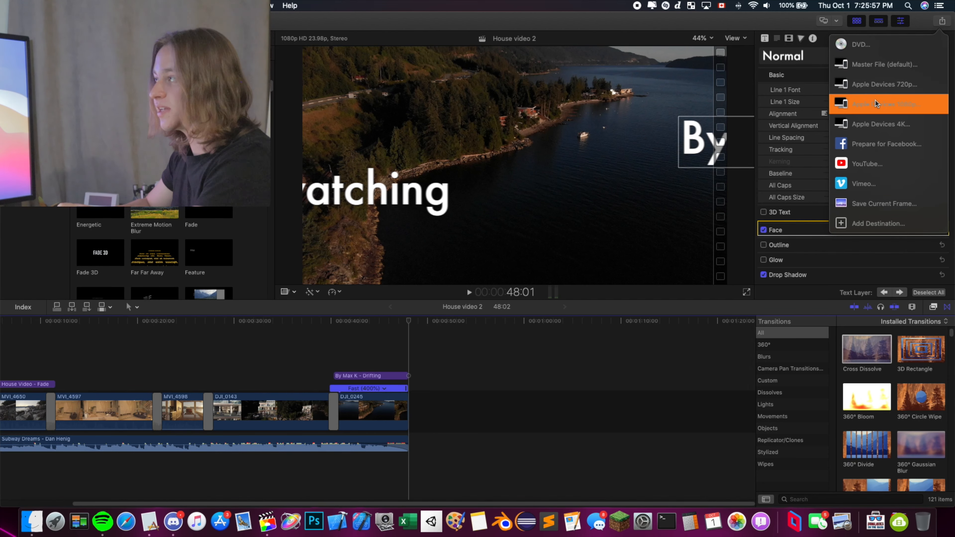
pyautogui.click(881, 110)
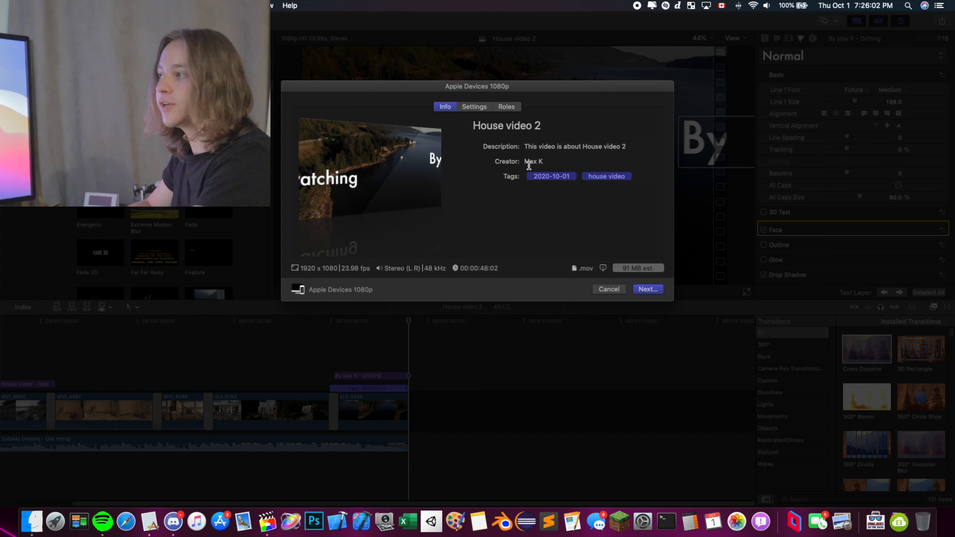
# Title the export "Final House Video" and open its format and codec settings.
pyautogui.click(543, 126)
pyautogui.moveTo(552, 126); pyautogui.dragTo(410, 125)
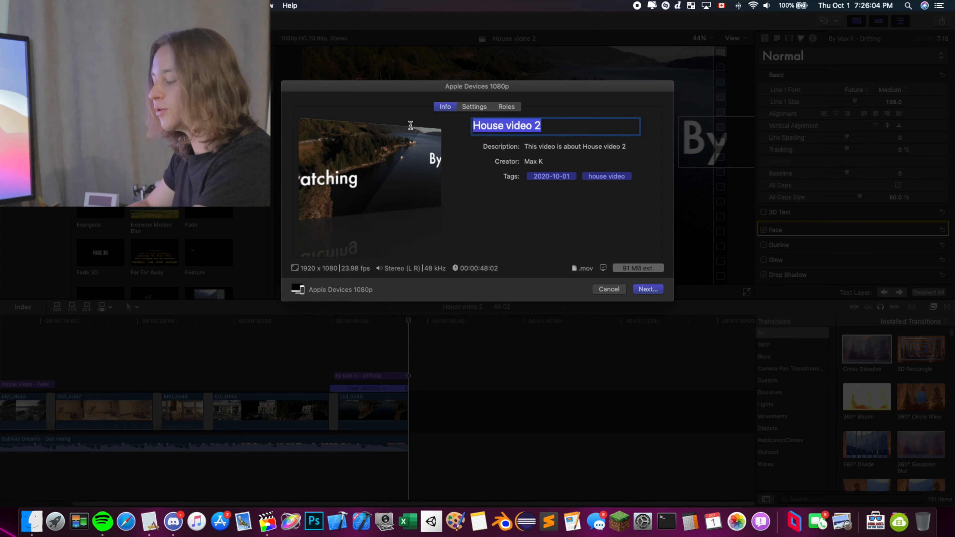
pyautogui.write('Final House F')
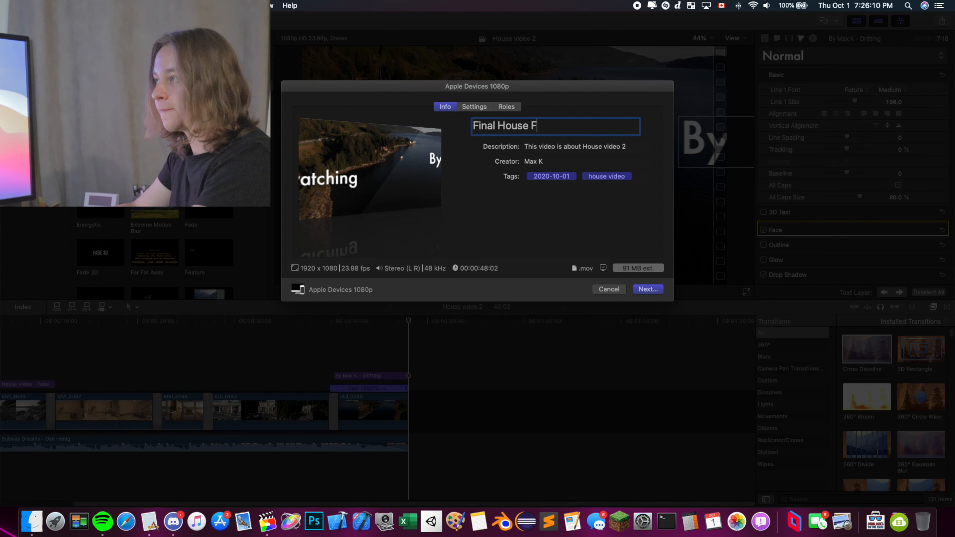
pyautogui.press('BackSpace')
pyautogui.write('Video')
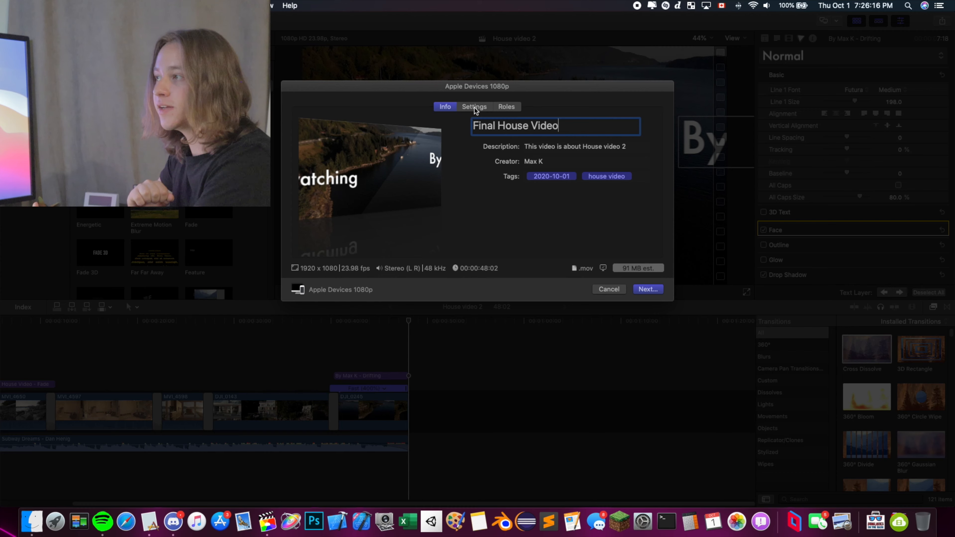
pyautogui.click(474, 107)
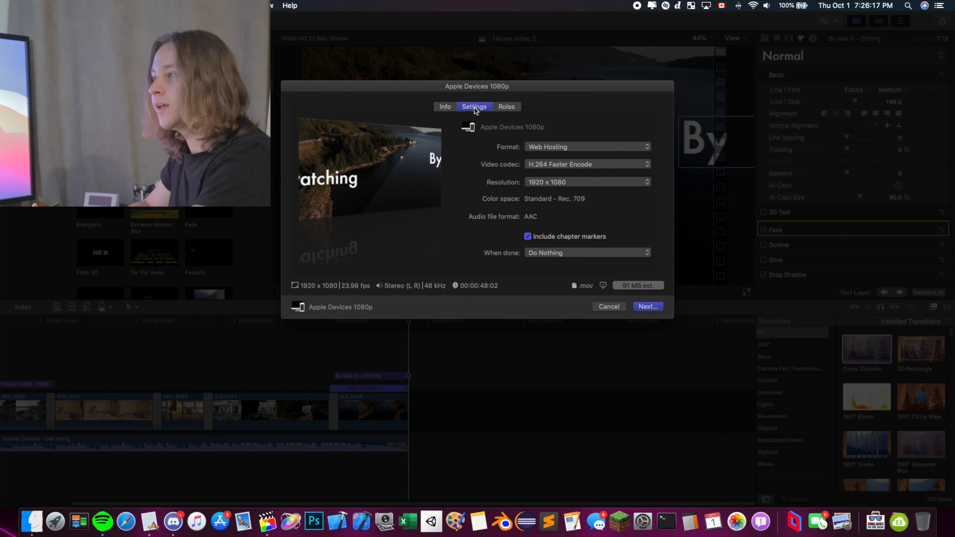
# Configure the export with the Web Hosting format, the H.264 Better Quality video codec and a 1920 x 1080 resolution.
pyautogui.click(537, 147)
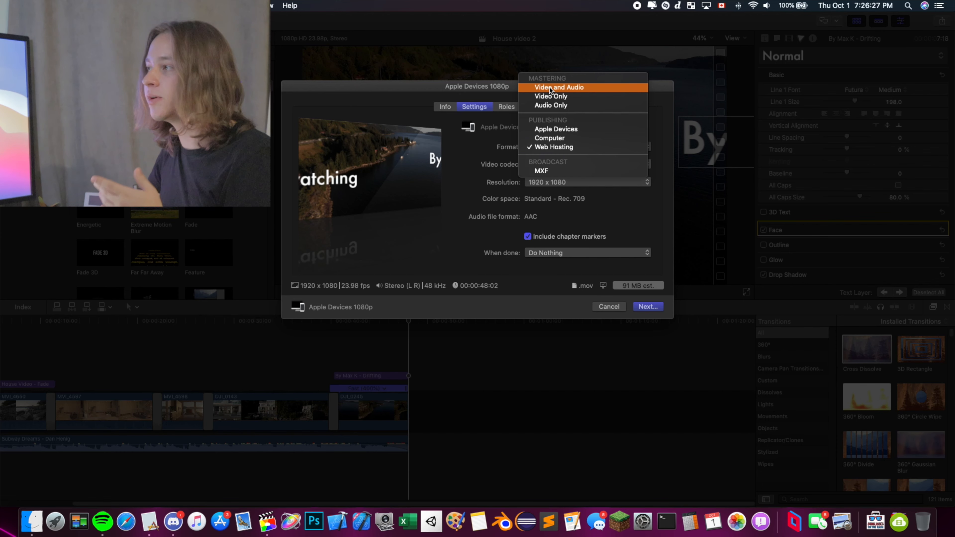
pyautogui.click(561, 146)
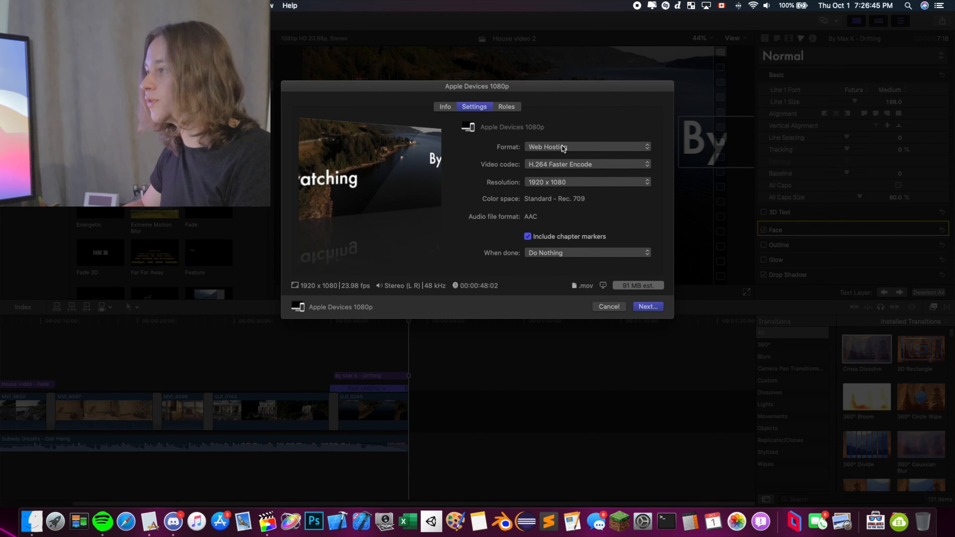
pyautogui.click(551, 165)
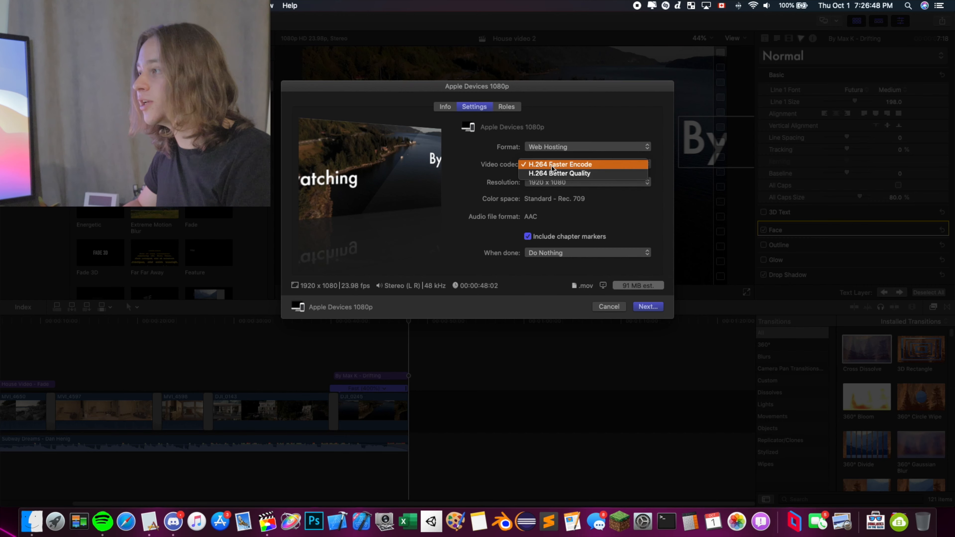
pyautogui.click(545, 174)
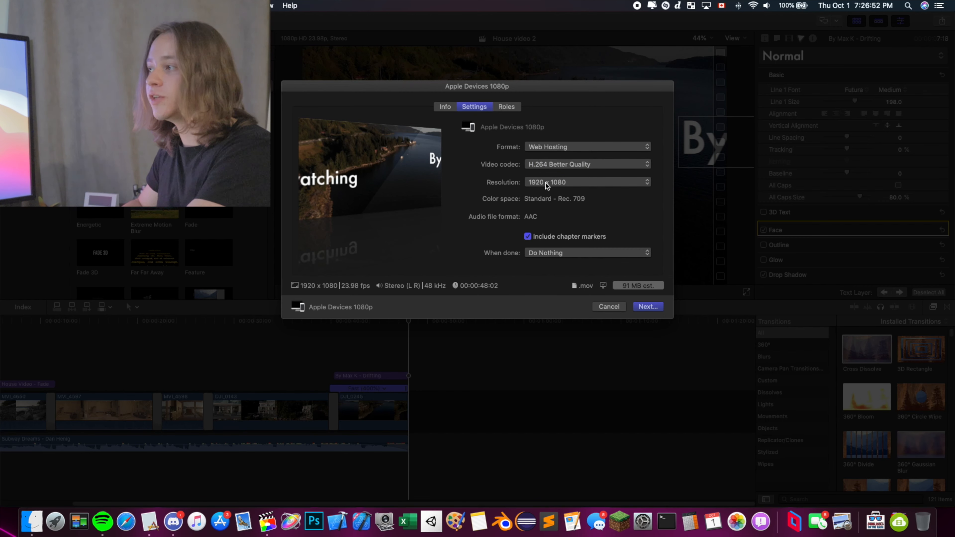
pyautogui.click(545, 183)
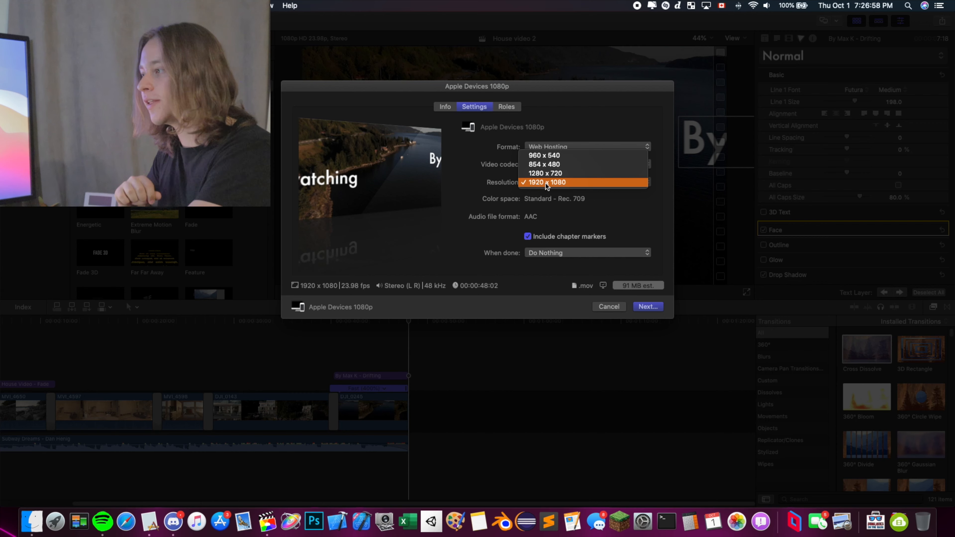
pyautogui.click(545, 183)
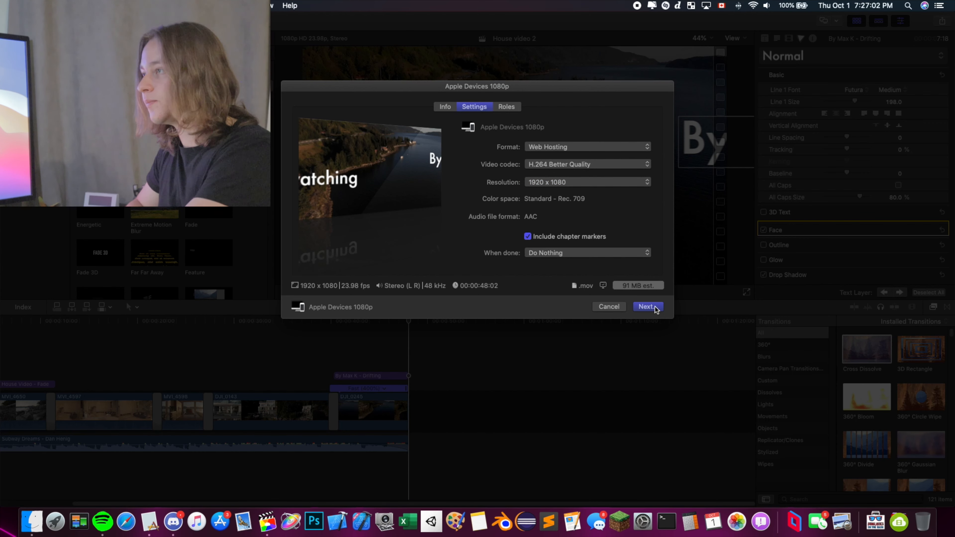
# Save the export to the Desktop as "Final House Video" and start rendering it.
pyautogui.click(645, 307)
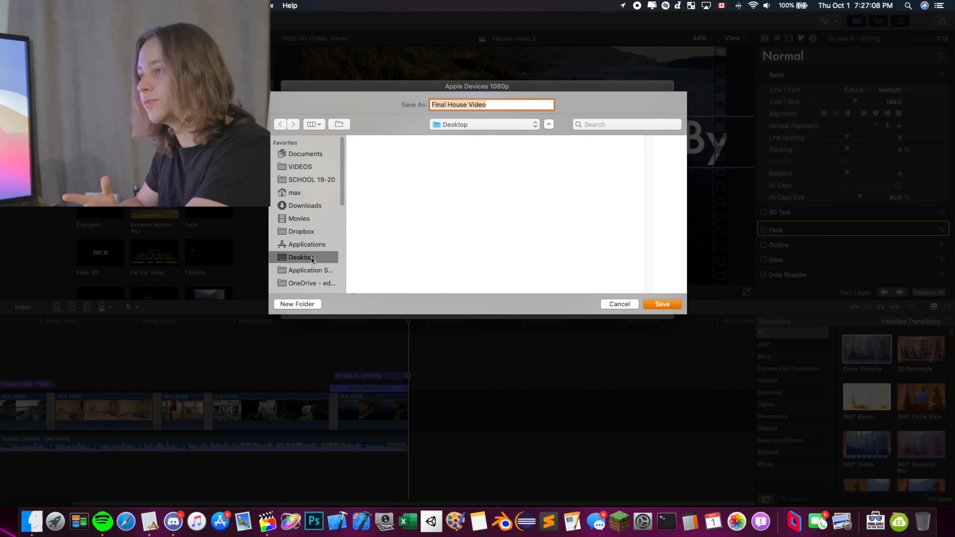
pyautogui.click(650, 307)
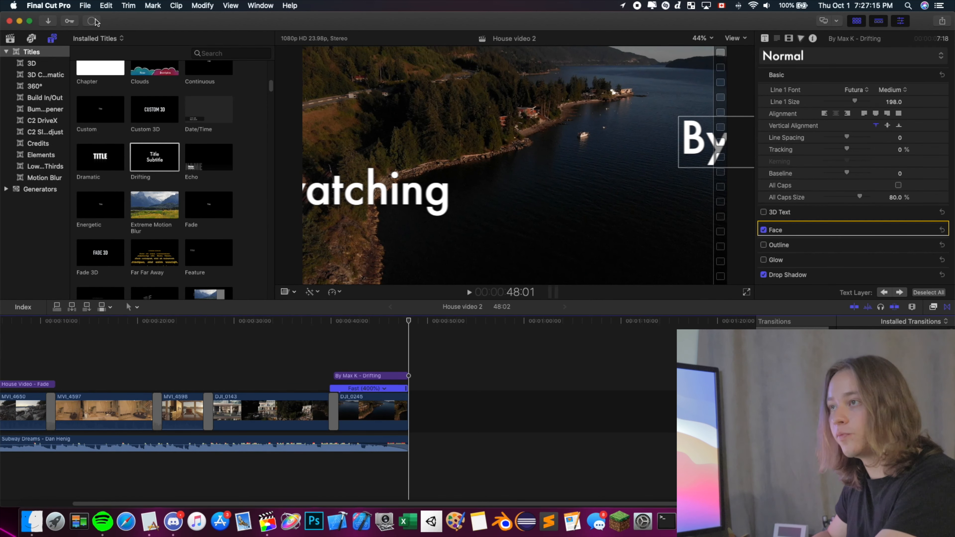